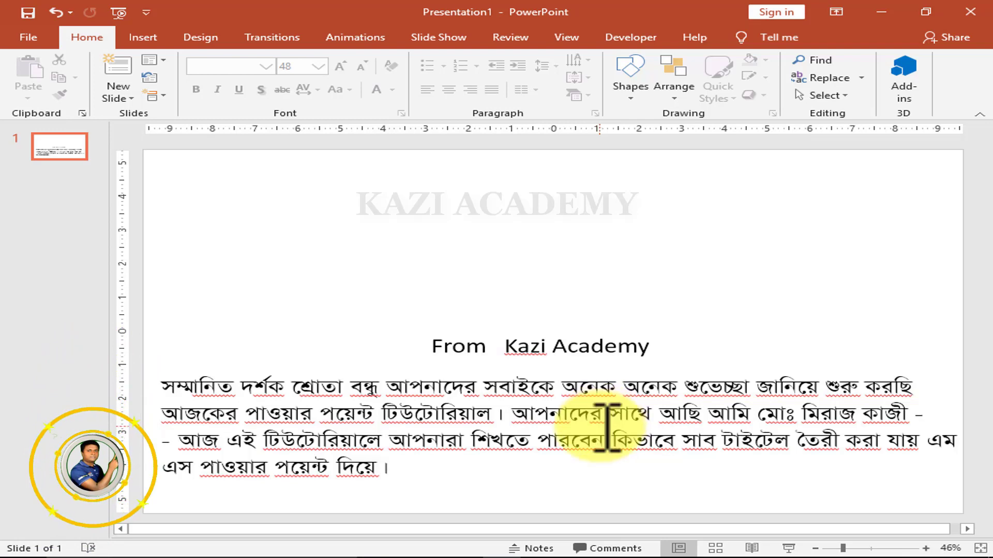
Step: Draw a new text box above the title line
left_click(155, 35)
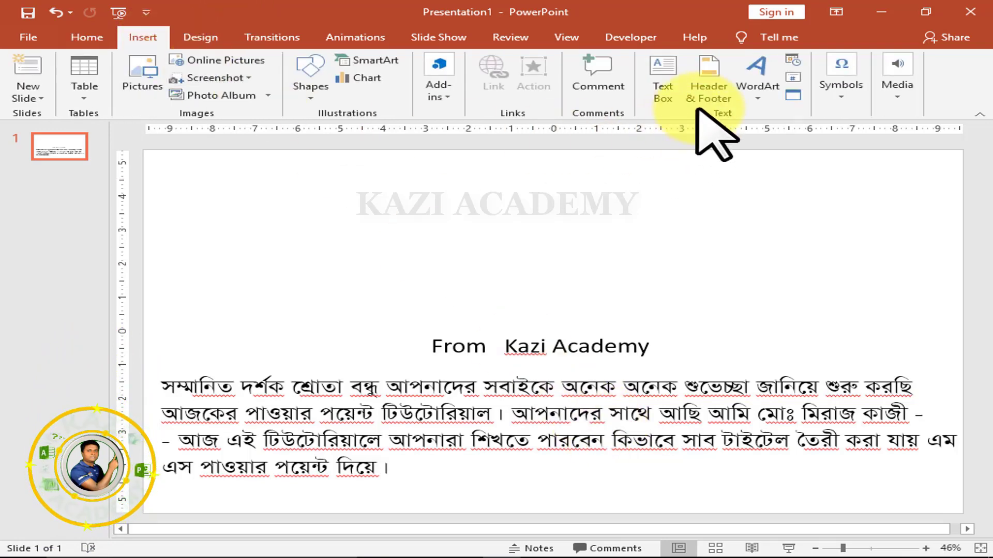
left_click(657, 91)
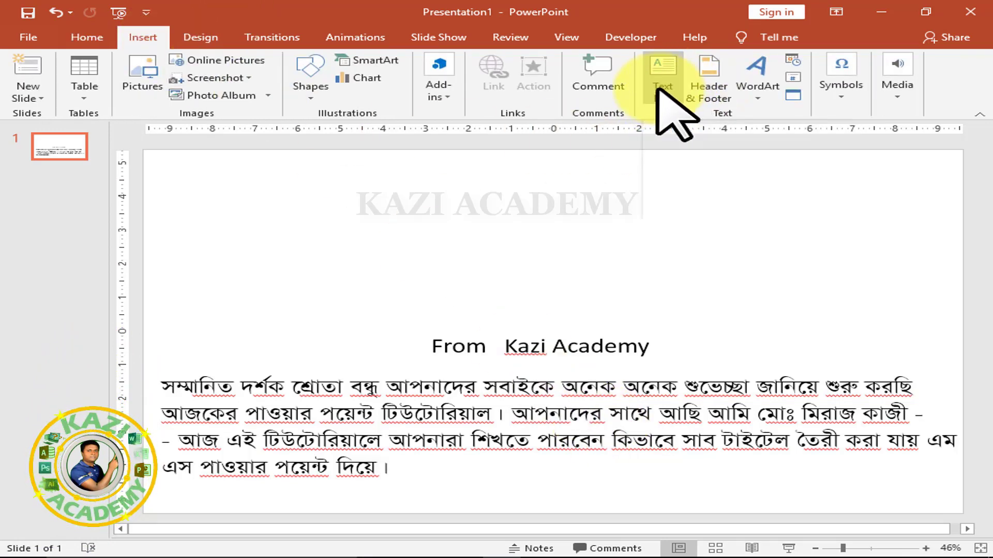
left_click_drag(248, 230, 759, 248)
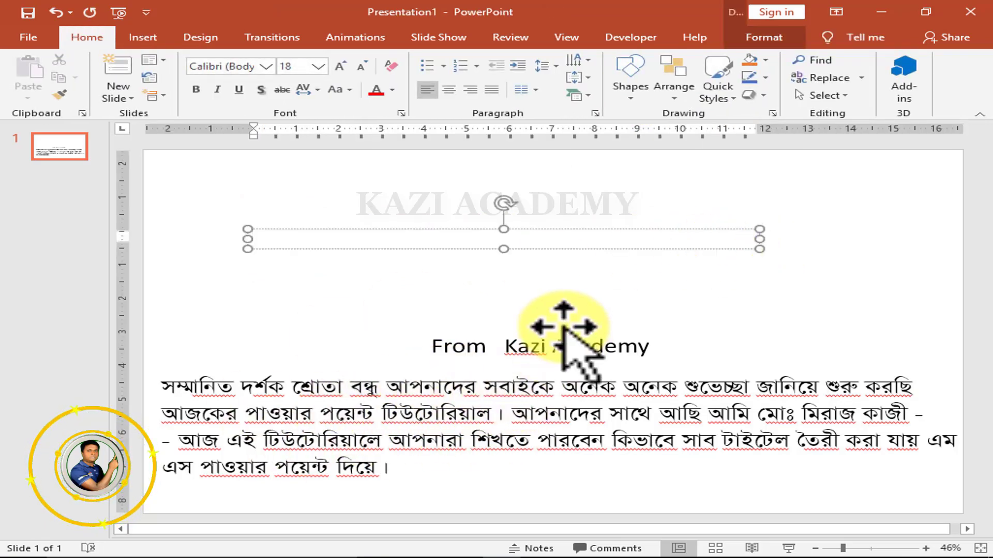
Step: Drag the 'From Kazi Academy' box up slightly above the Bengali paragraph
left_click(547, 346)
left_click(538, 331)
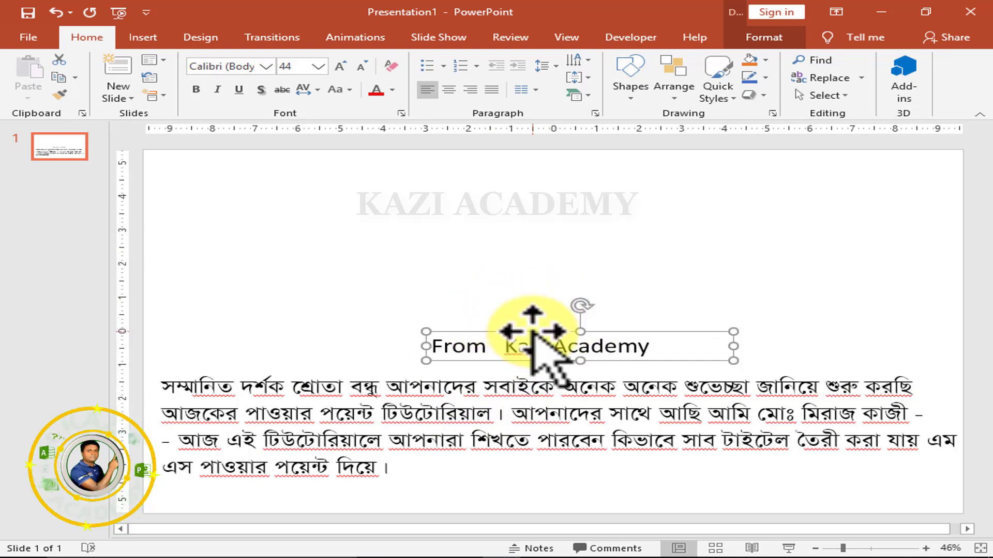
left_click_drag(532, 331, 519, 306)
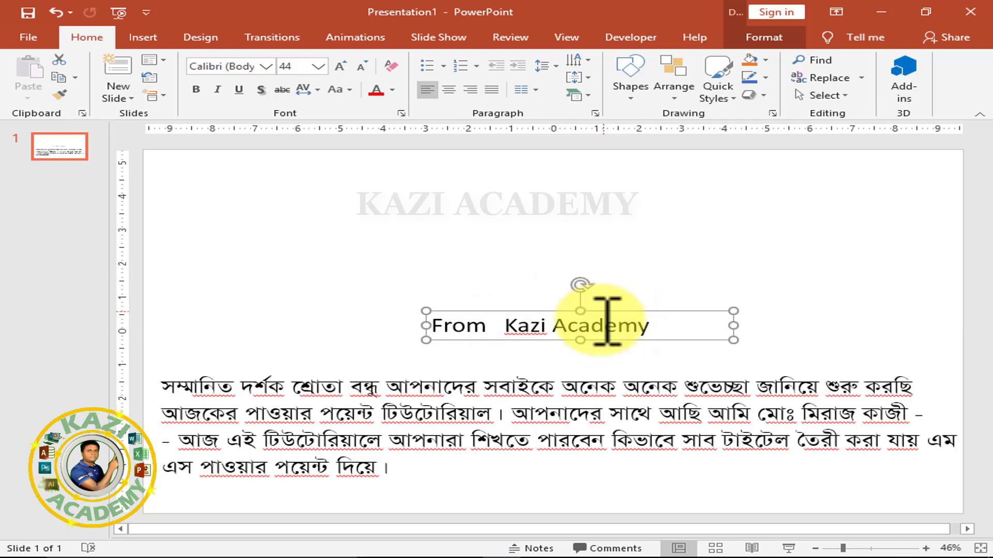
left_click(934, 413)
Step: Select the Bengali paragraph box and widen it past both slide edges
left_click(627, 321)
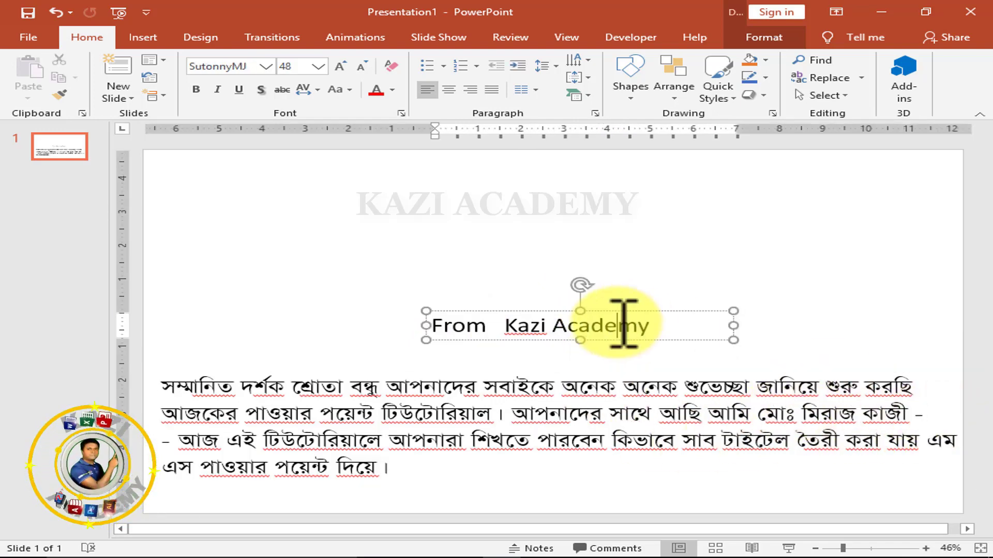
left_click(628, 383)
left_click(622, 371)
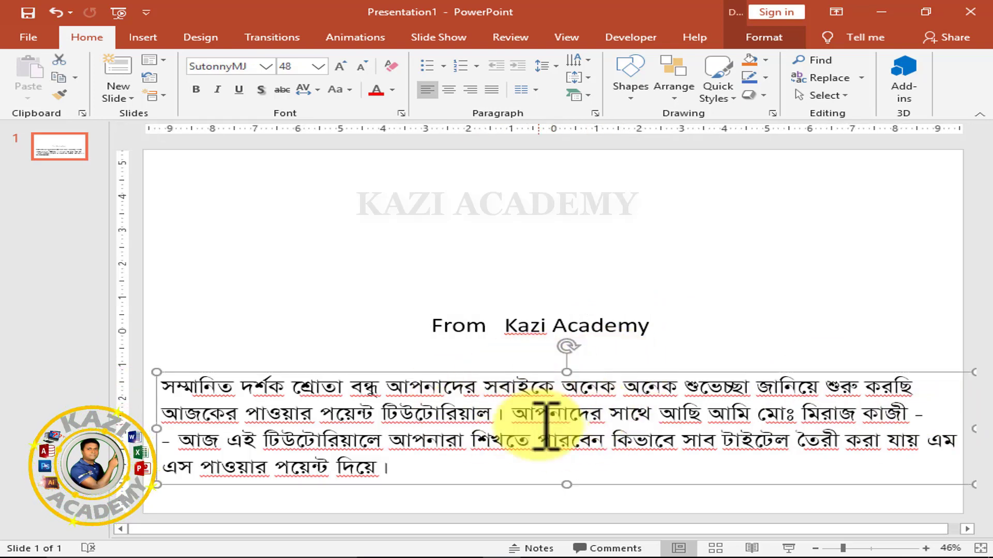
scroll(567, 427, "down", 3)
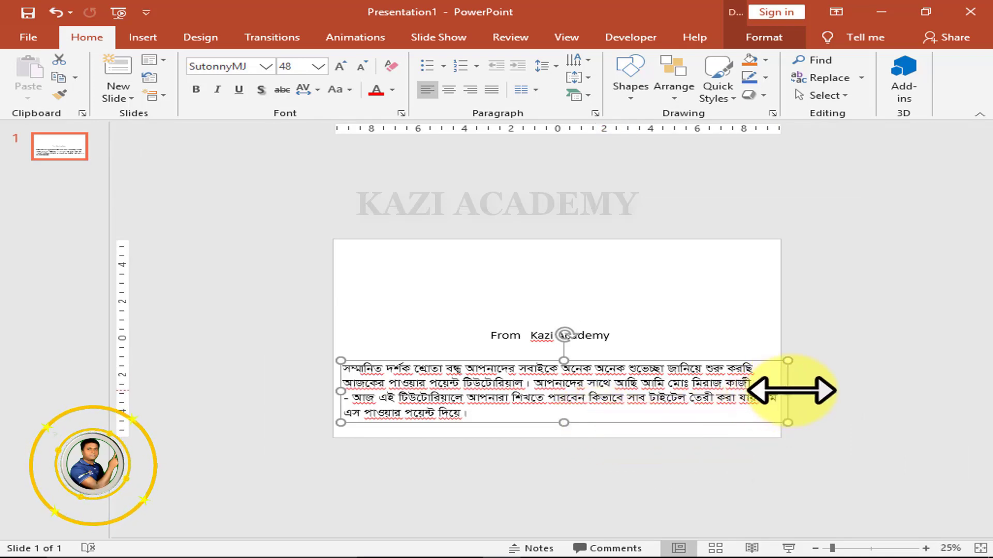
left_click_drag(787, 392, 930, 392)
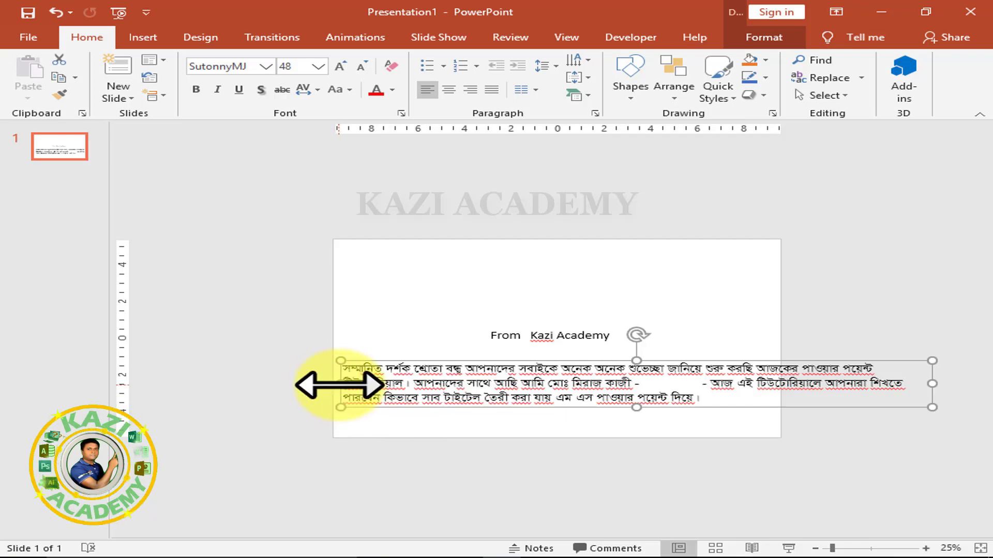
left_click_drag(339, 384, 207, 384)
Step: Stretch the Bengali box further into a single long line near the slide bottom
scroll(451, 415, "down", 2)
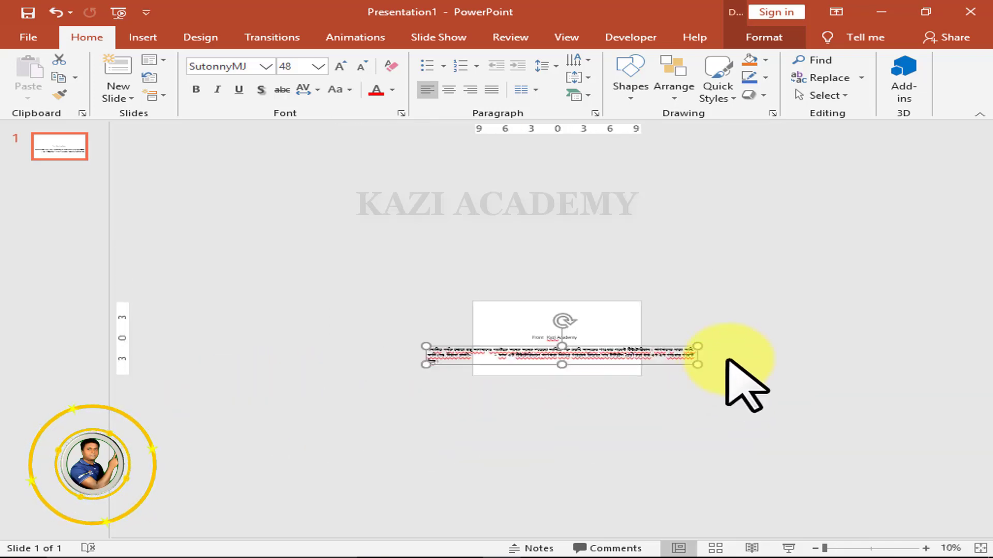
left_click_drag(721, 363, 845, 362)
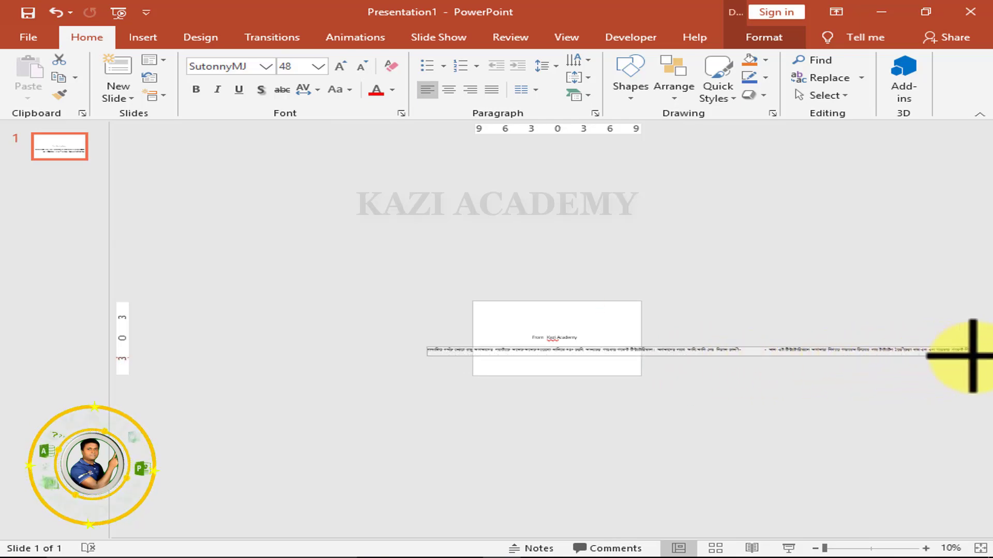
left_click_drag(971, 356, 813, 370)
scroll(818, 385, "up", 3, "ctrl")
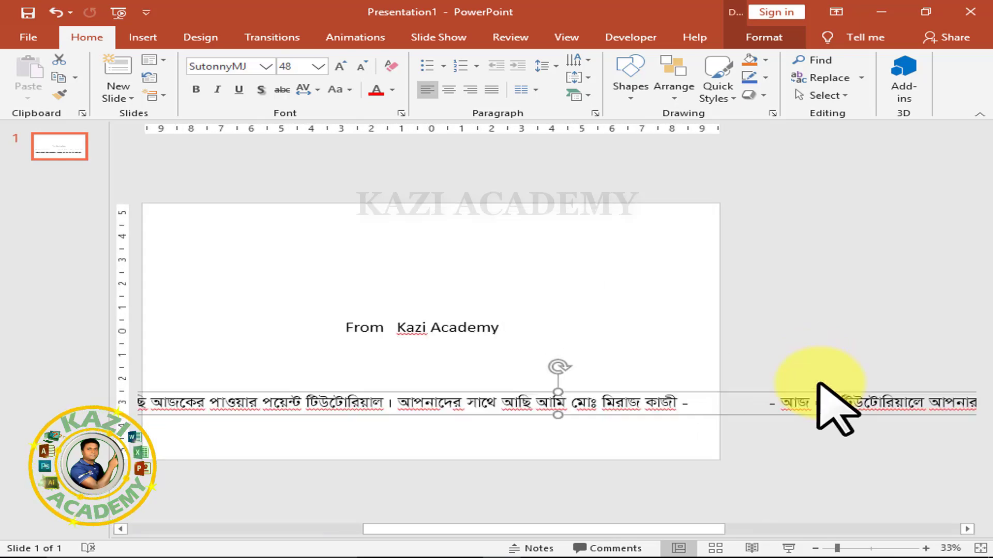
left_click_drag(785, 414, 295, 418)
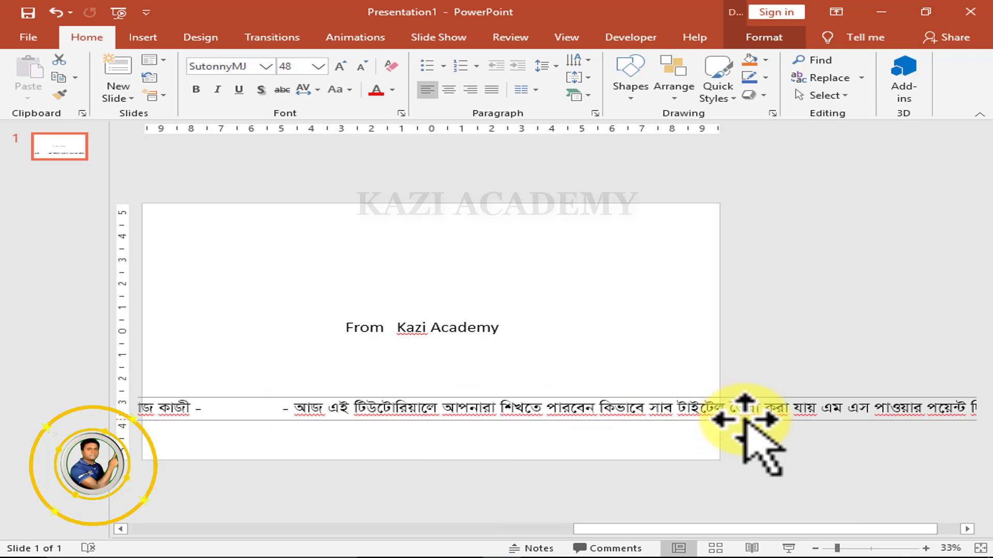
left_click_drag(744, 418, 853, 420)
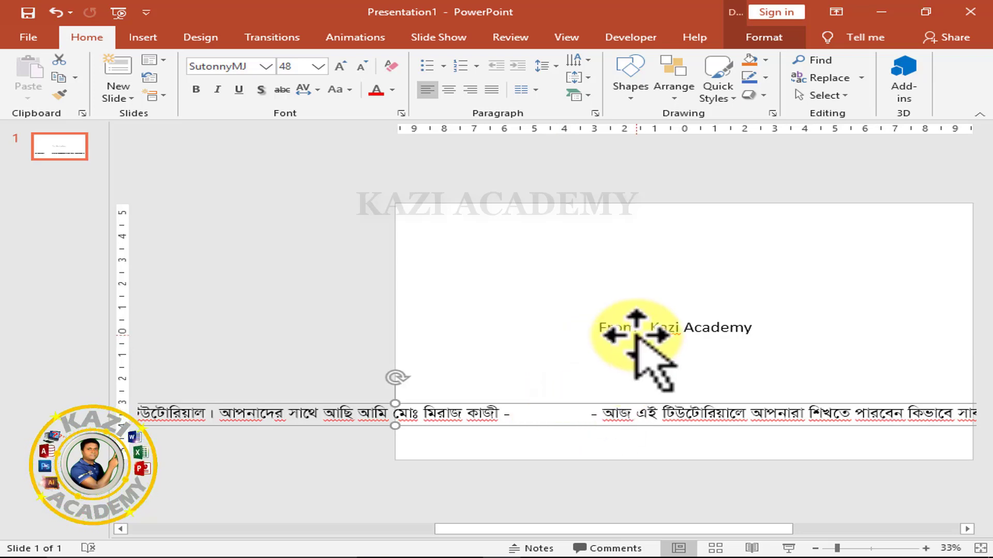
Step: Widen the Bengali line's gap with spaces and a dash, then place 'From Kazi Academy' in it
left_click(664, 330)
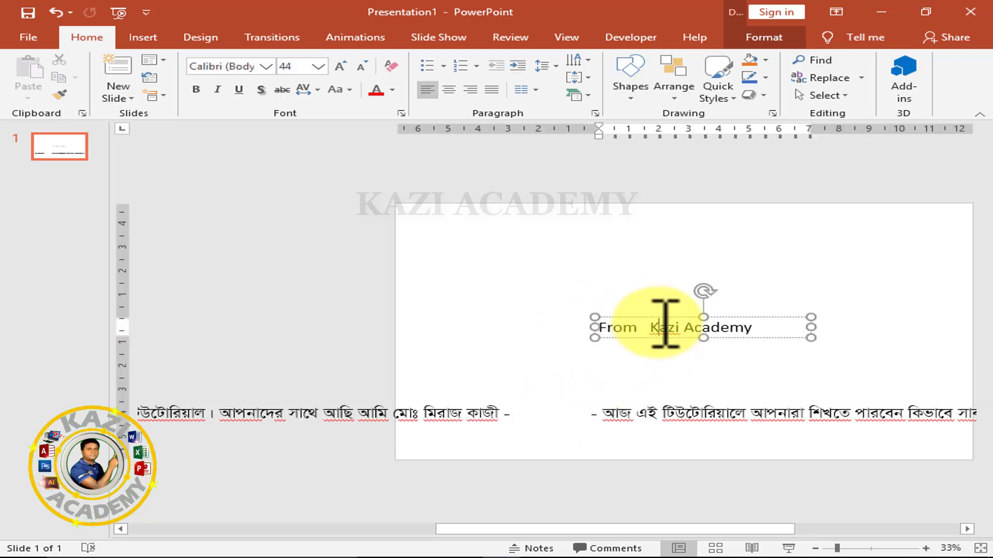
left_click_drag(657, 317, 552, 398)
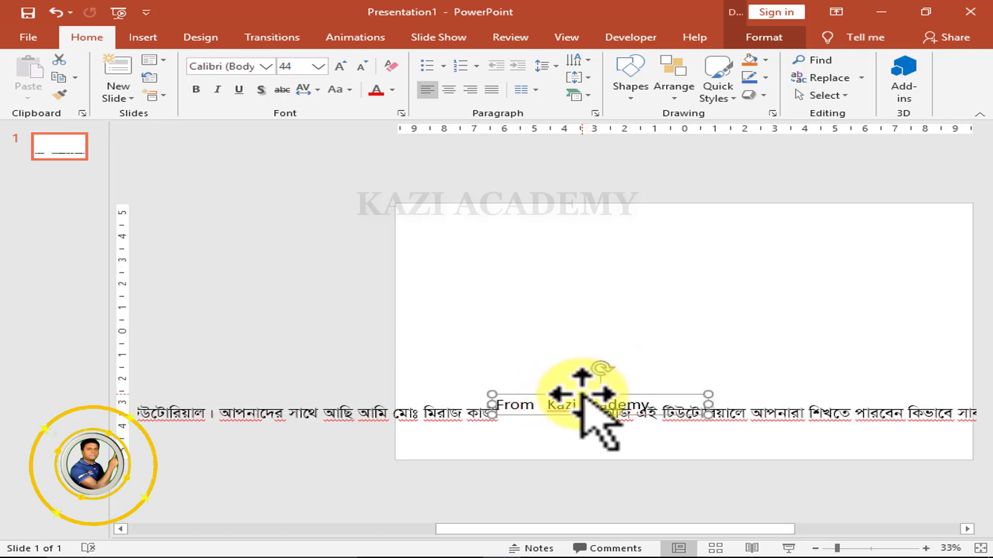
left_click_drag(583, 396, 574, 377)
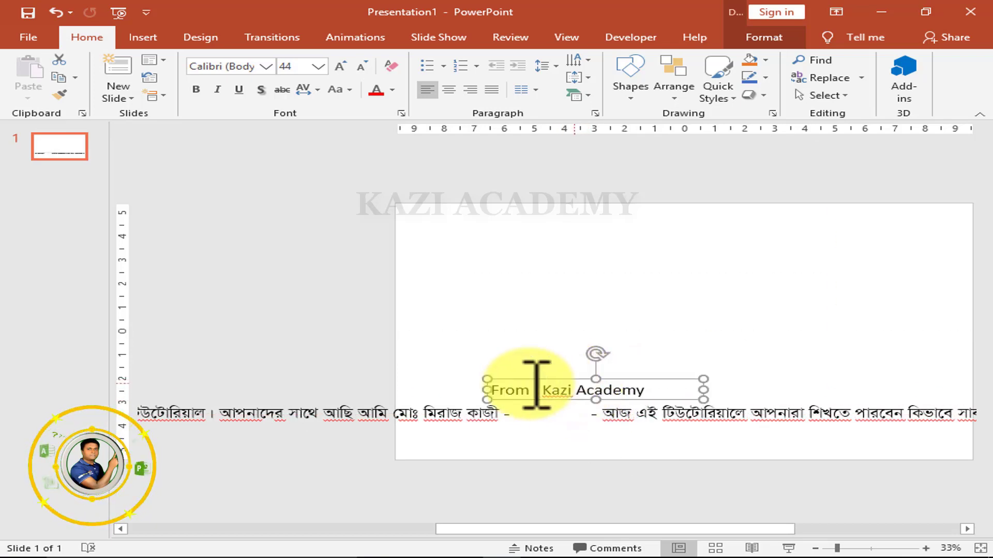
left_click(595, 418)
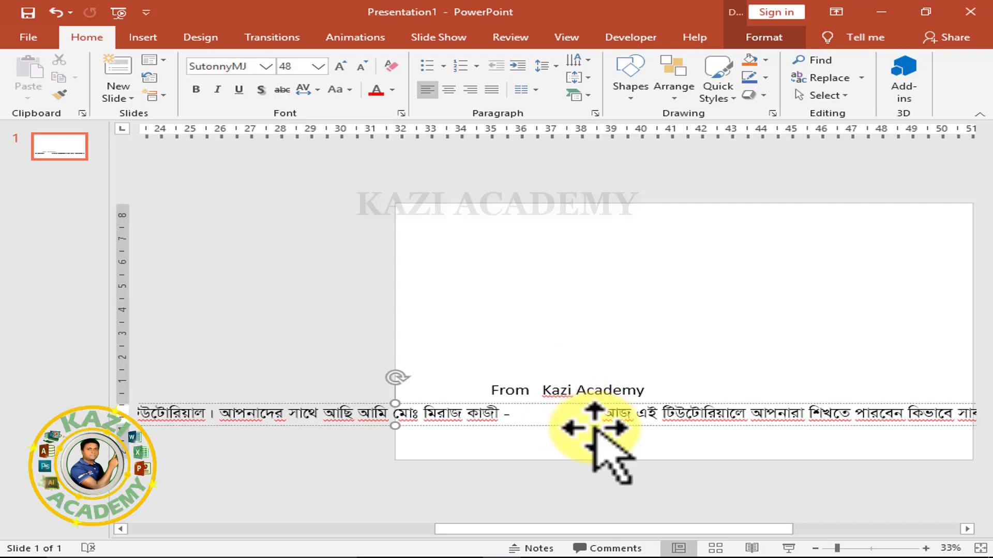
type("-")
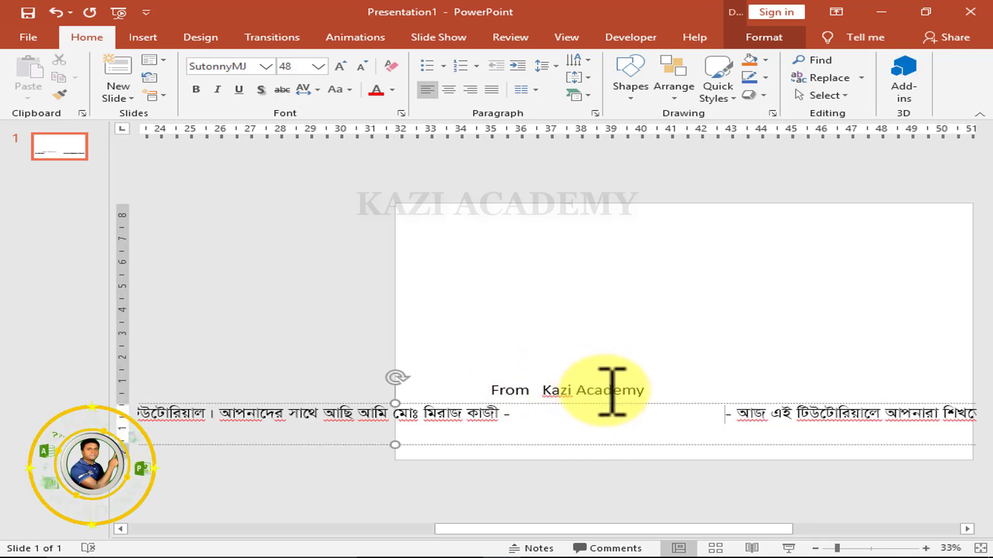
left_click_drag(612, 391, 689, 416)
left_click(601, 413)
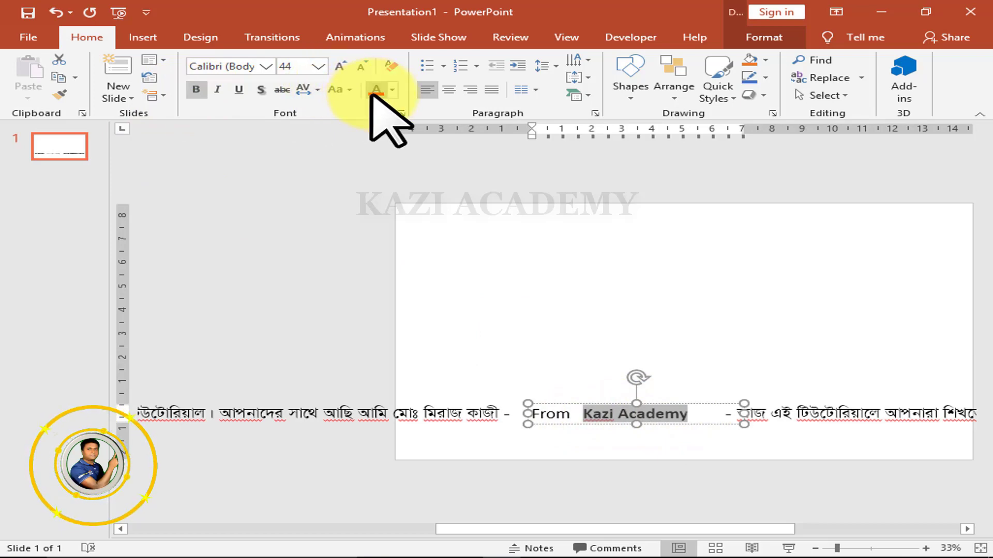
Step: Make 'Kazi Academy' red and select the long Bengali ticker line
left_click(512, 252)
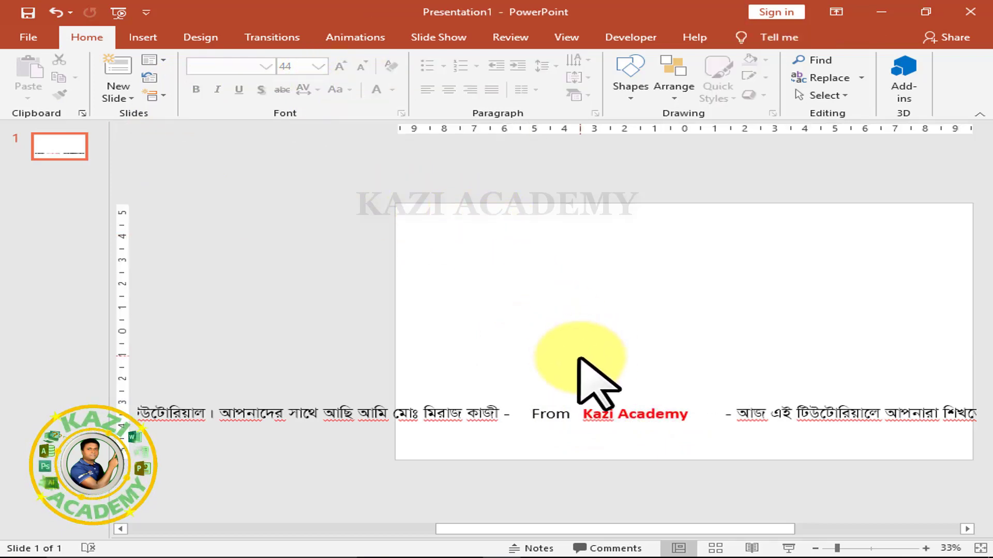
scroll(578, 358, "down", 3)
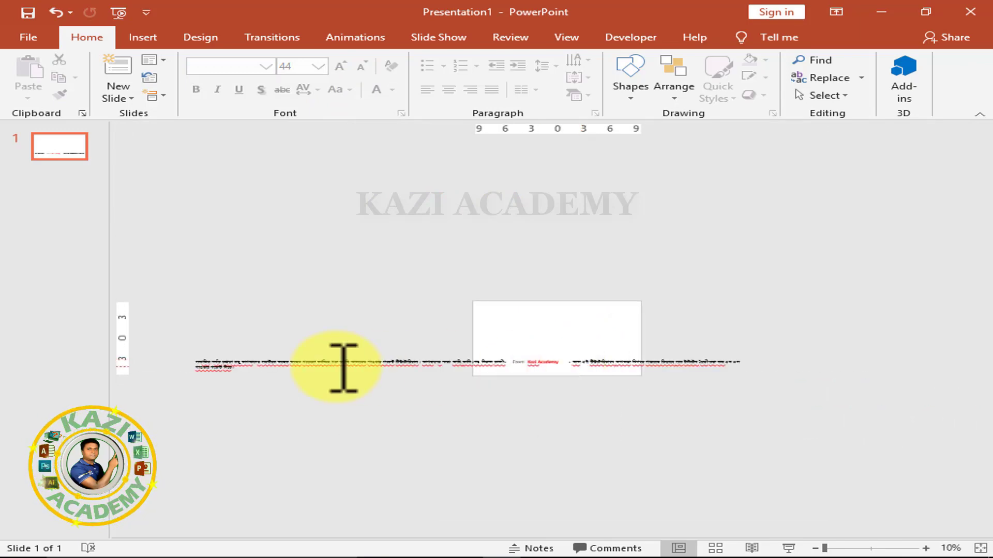
left_click(200, 364)
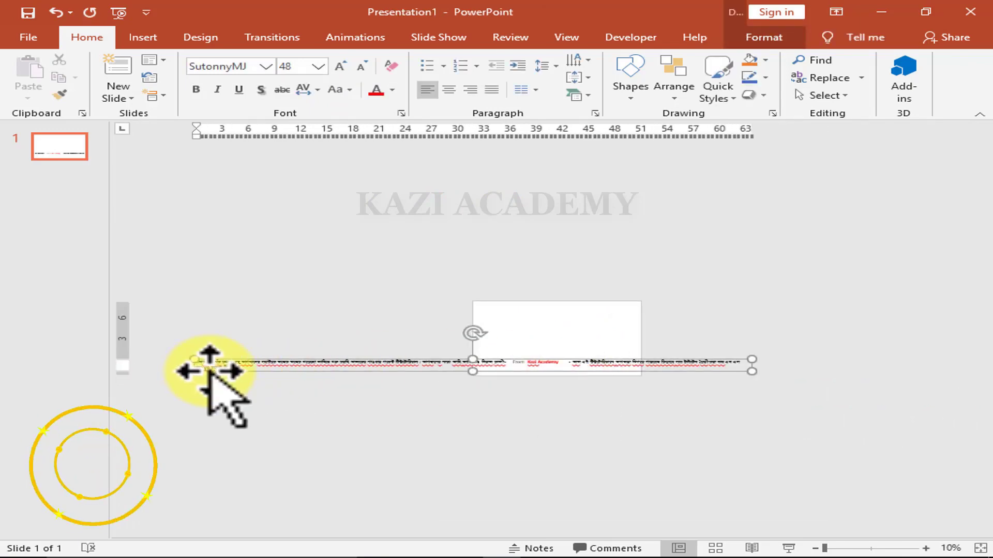
Step: Zoom out and reselect the long ticker line to check the red text
scroll(204, 365, "up", 2)
scroll(210, 371, "up", 2)
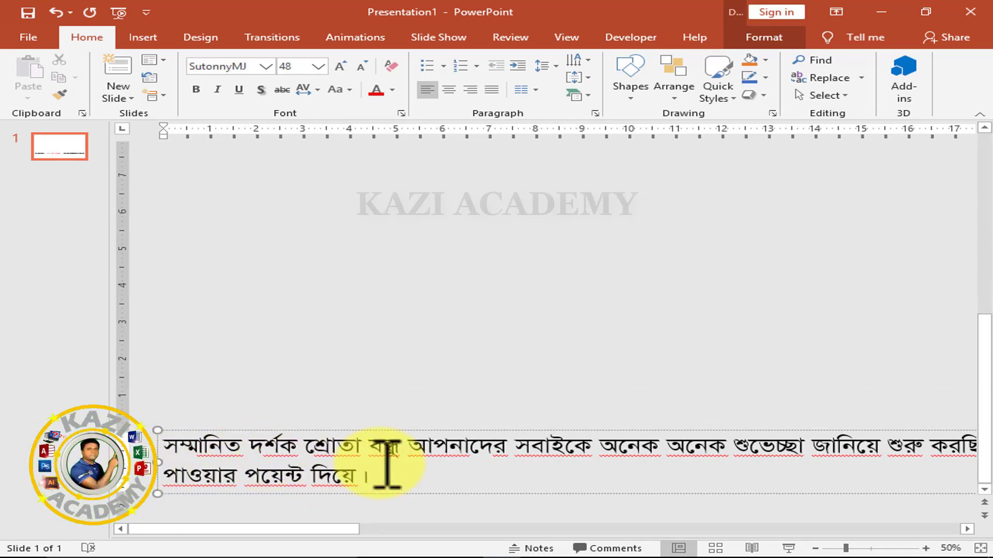
scroll(386, 468, "down", 4)
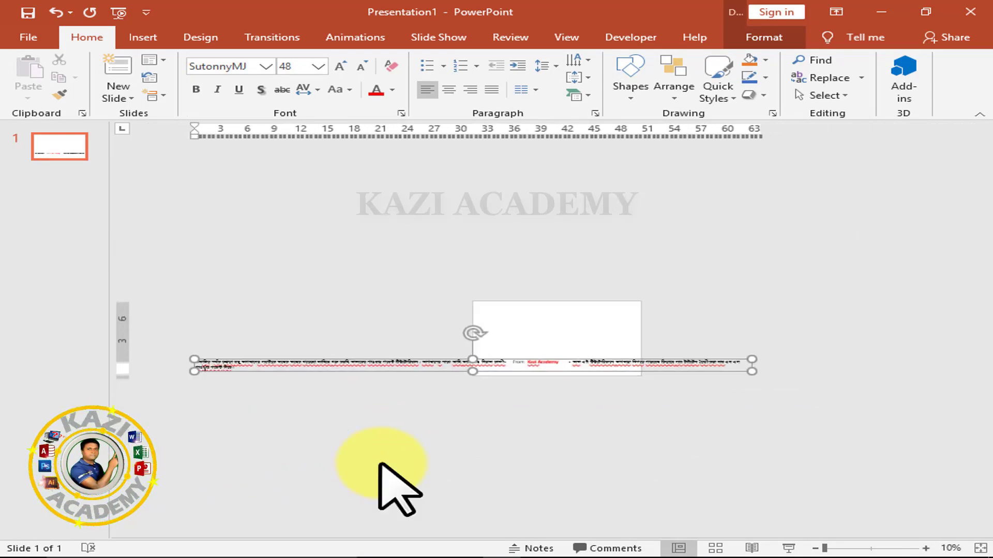
left_click(776, 368)
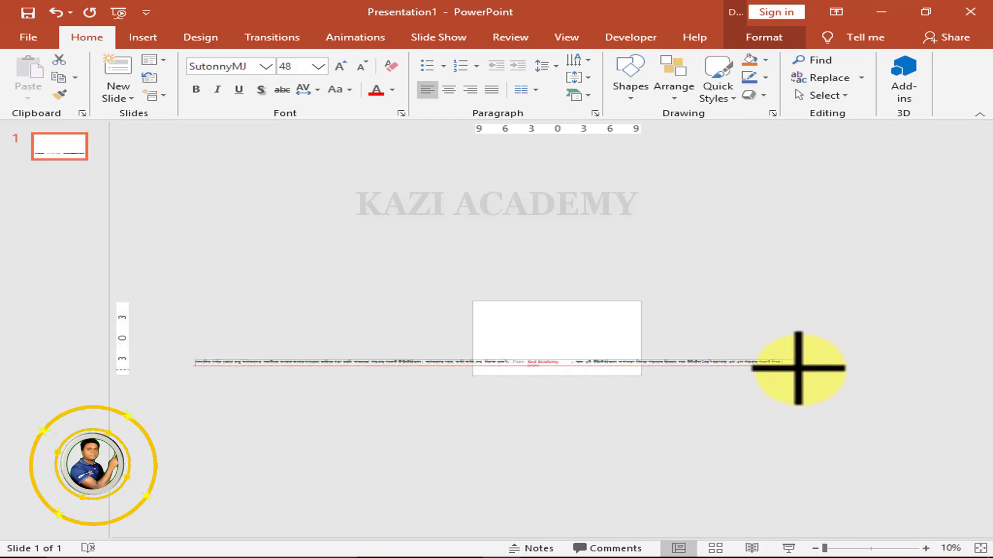
left_click(799, 364)
scroll(662, 398, "up", 3)
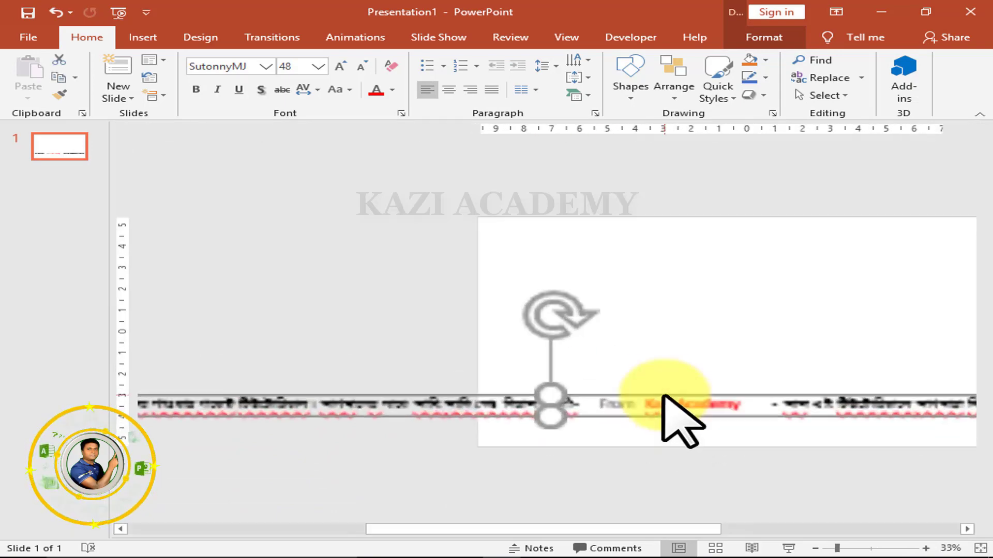
scroll(665, 409, "up", 1)
left_click_drag(842, 531, 897, 533)
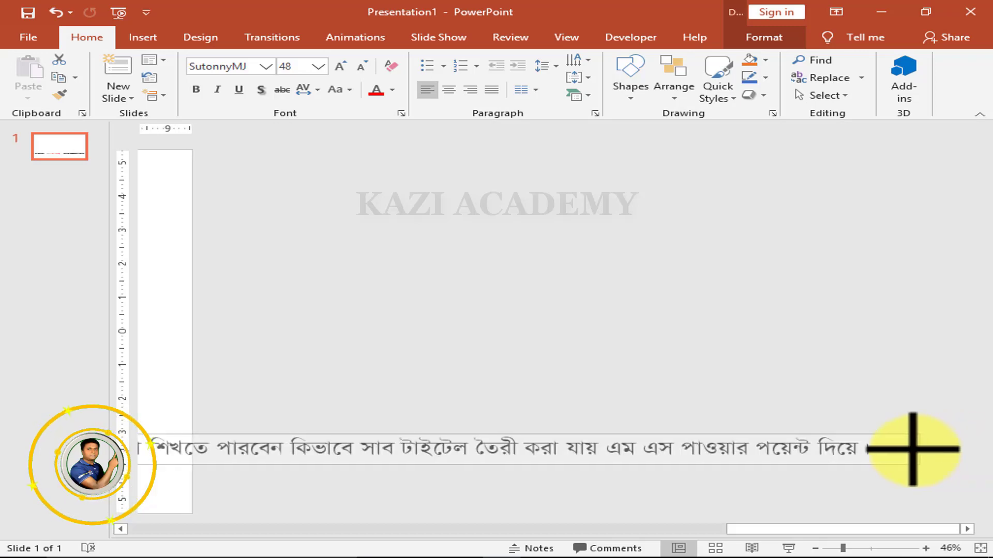
Step: Group the ticker text boxes with Ctrl+G and slide the group to start at the slide's bottom-right edge
left_click(895, 448)
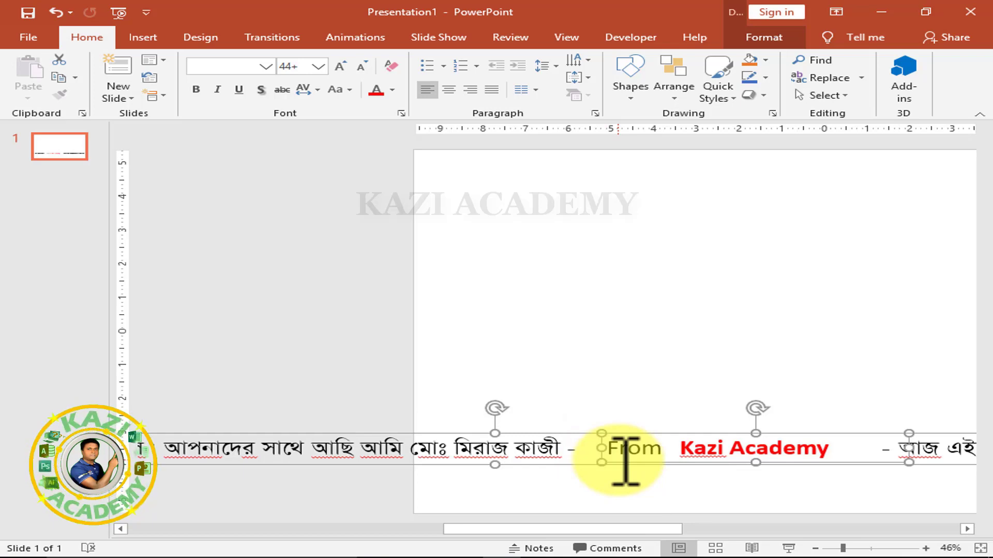
key("ctrl+g")
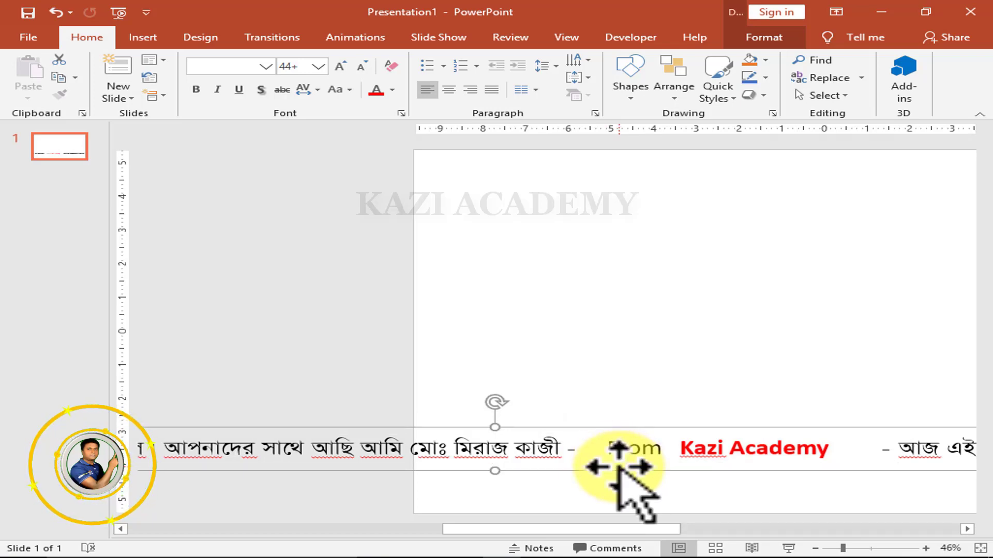
left_click_drag(619, 467, 786, 462)
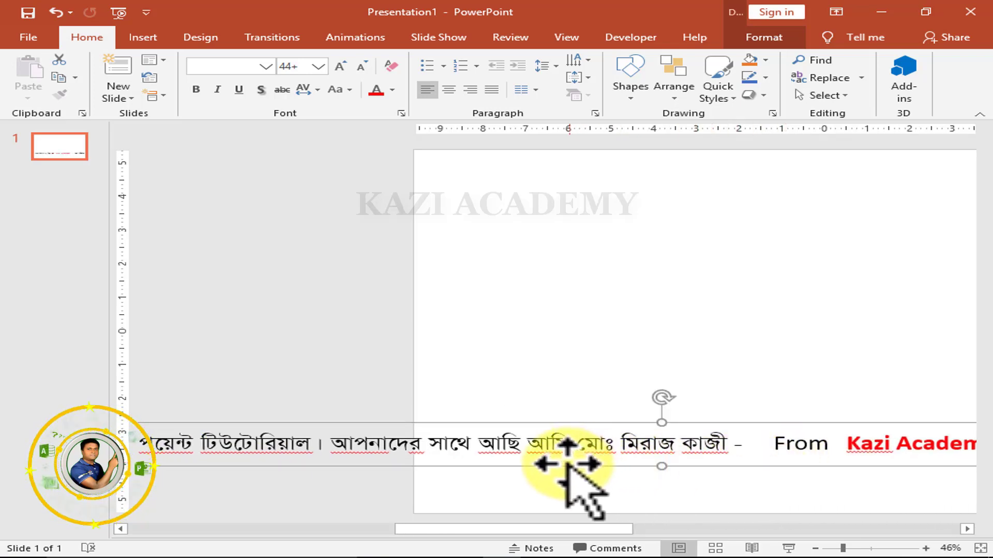
left_click_drag(568, 466, 808, 466)
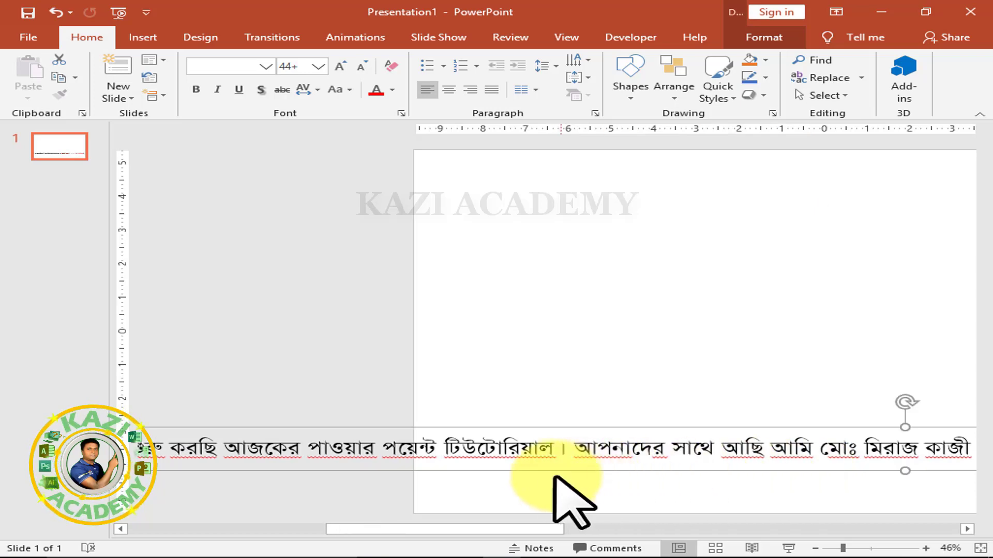
left_click_drag(541, 472, 770, 468)
left_click_drag(525, 471, 820, 472)
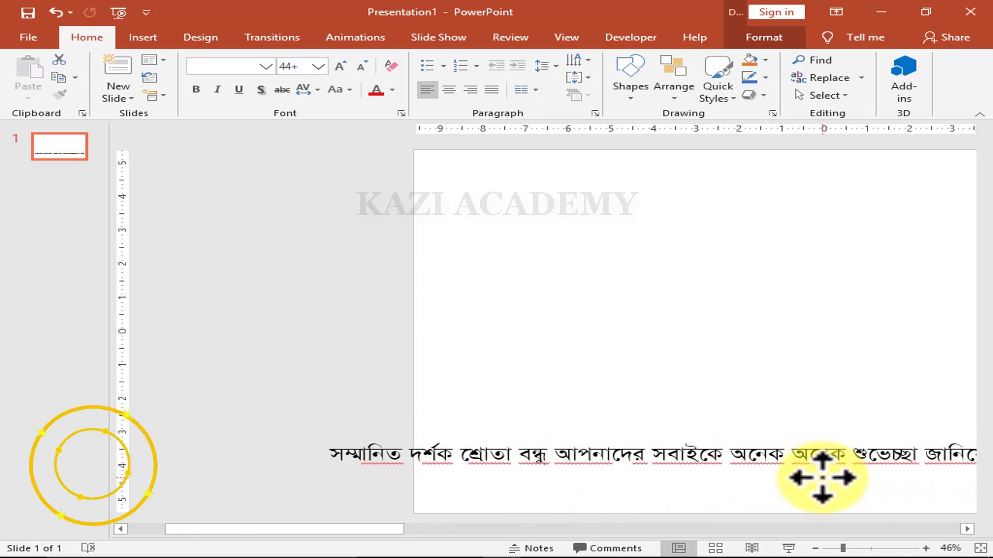
left_click_drag(567, 471, 799, 479)
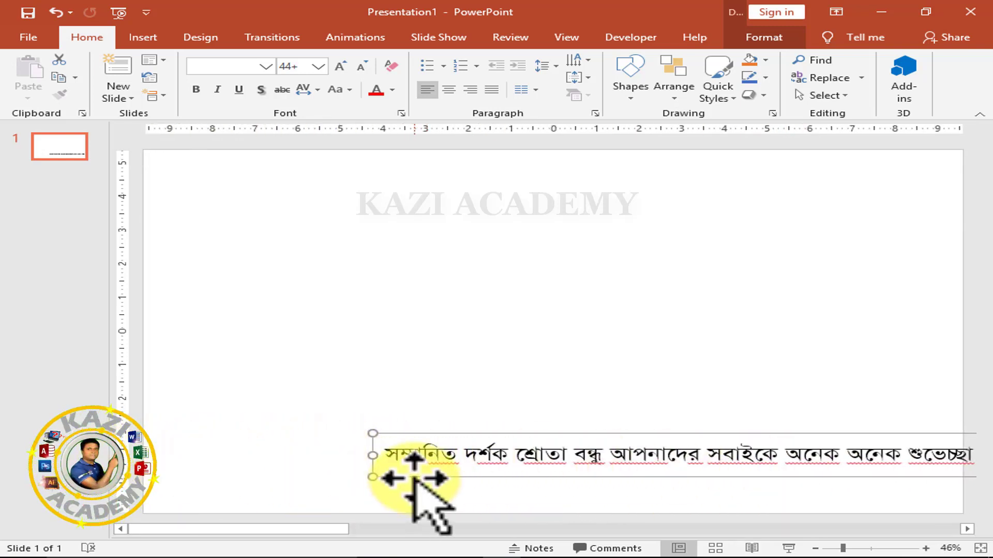
left_click_drag(413, 478, 931, 504)
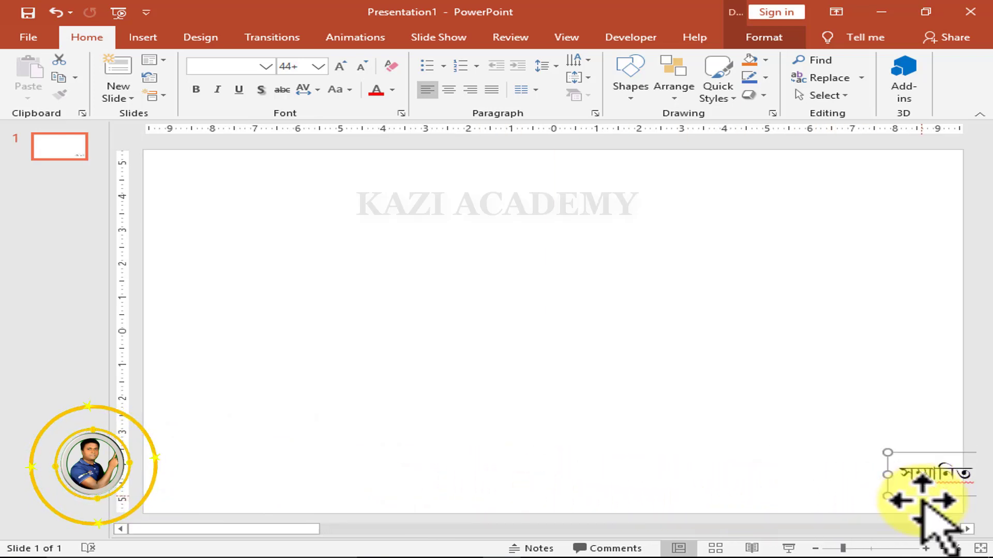
left_click(966, 528)
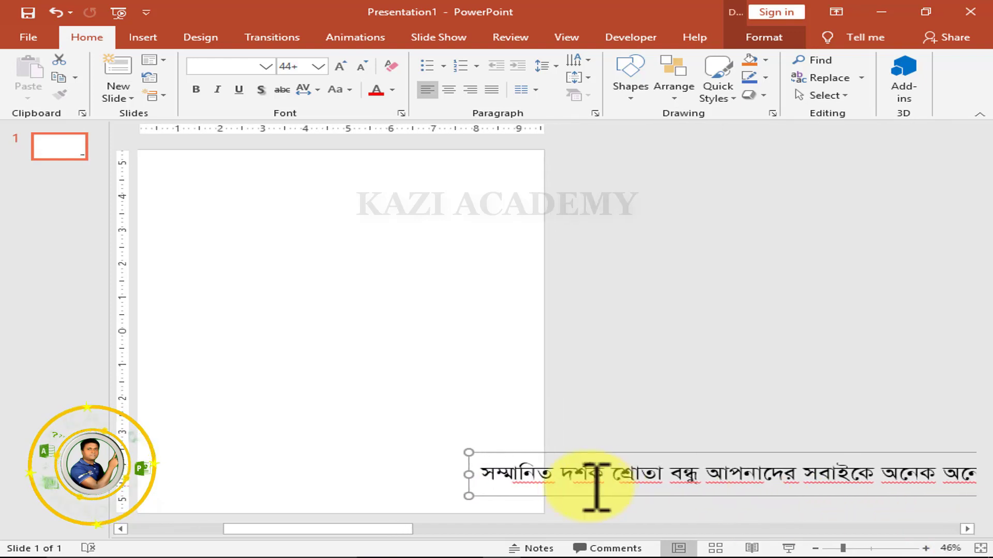
left_click_drag(573, 497, 641, 509)
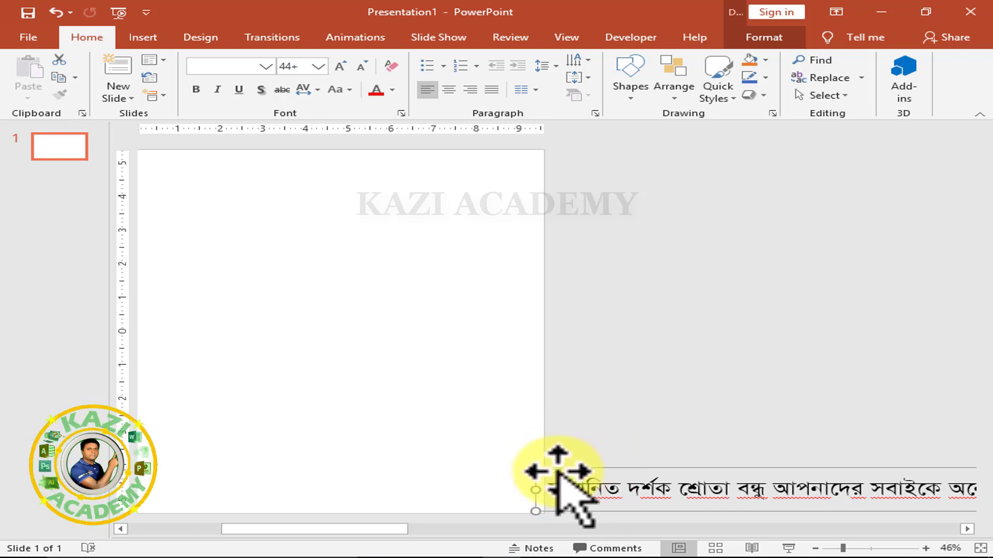
Step: Switch to the Animations tab
left_click(351, 40)
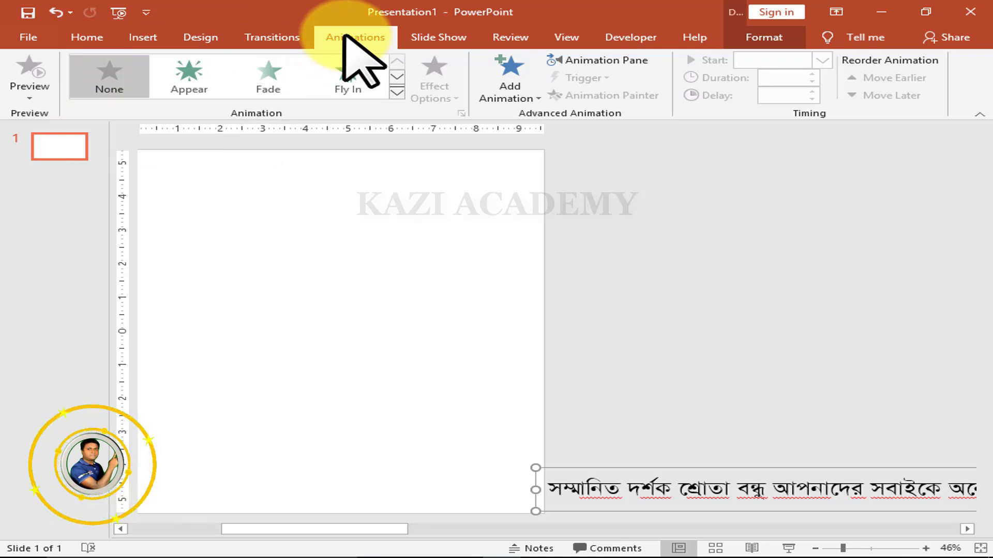
Step: Apply a Lines motion path animation from the Motion Paths list to the subtitle line
left_click(525, 97)
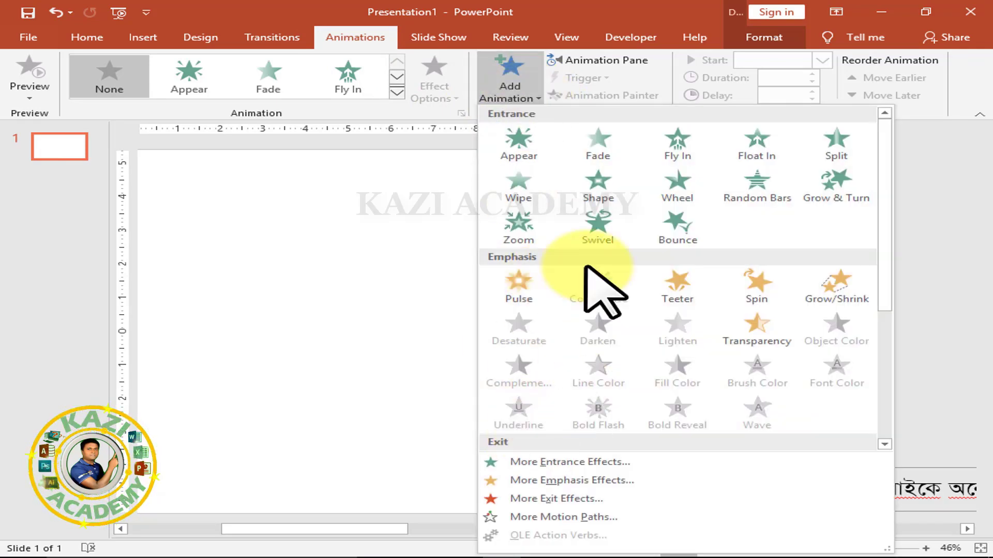
scroll(596, 300, "down", 5)
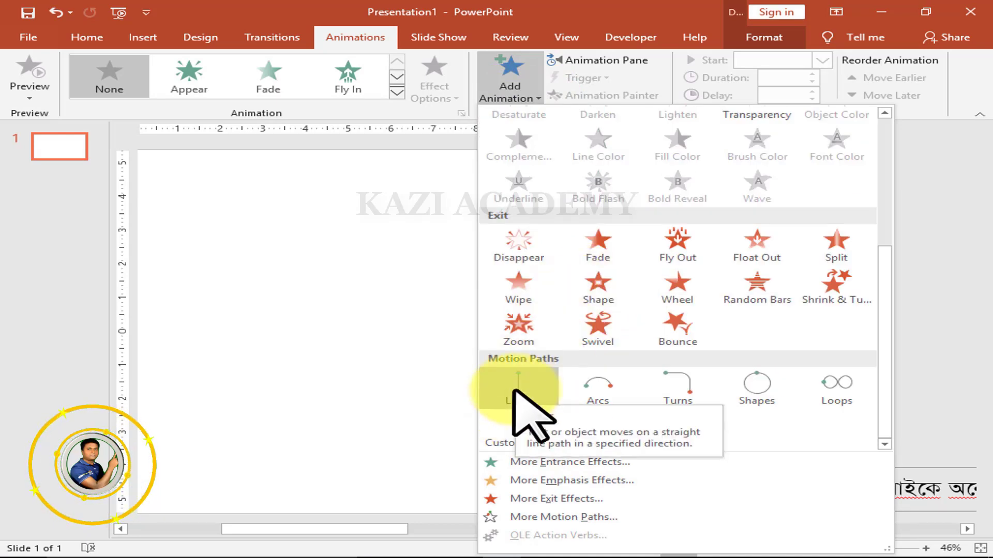
left_click(606, 517)
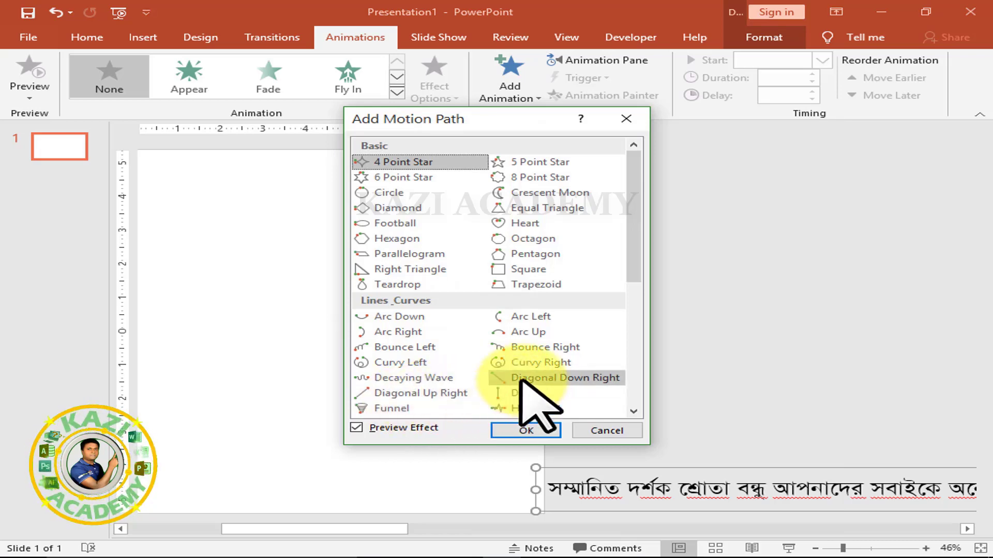
left_click(626, 119)
left_click(516, 78)
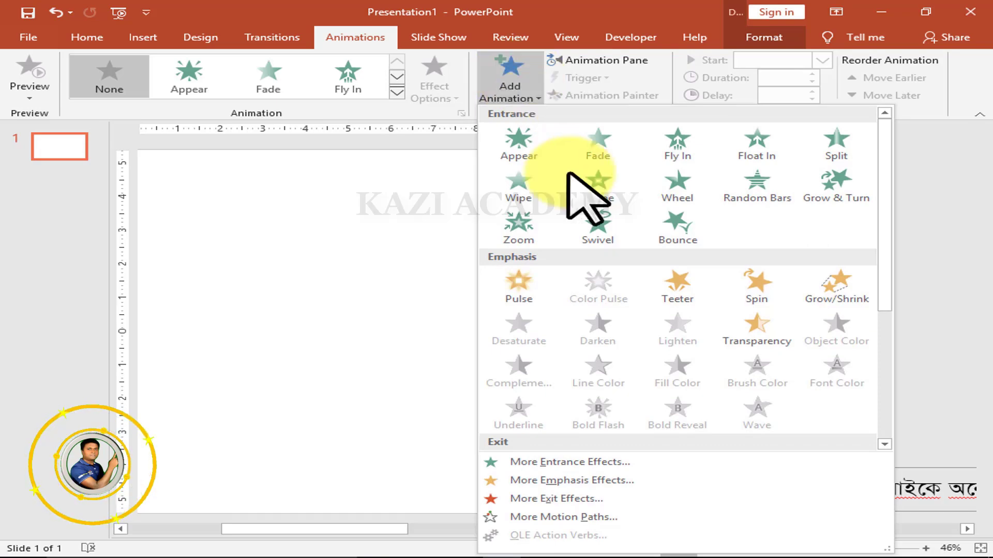
scroll(579, 259, "down", 5)
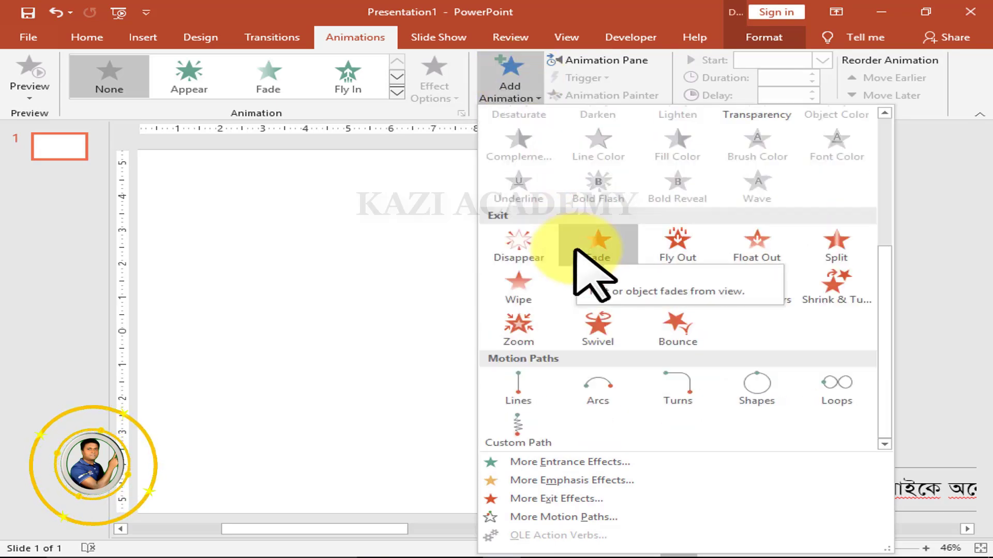
left_click(518, 393)
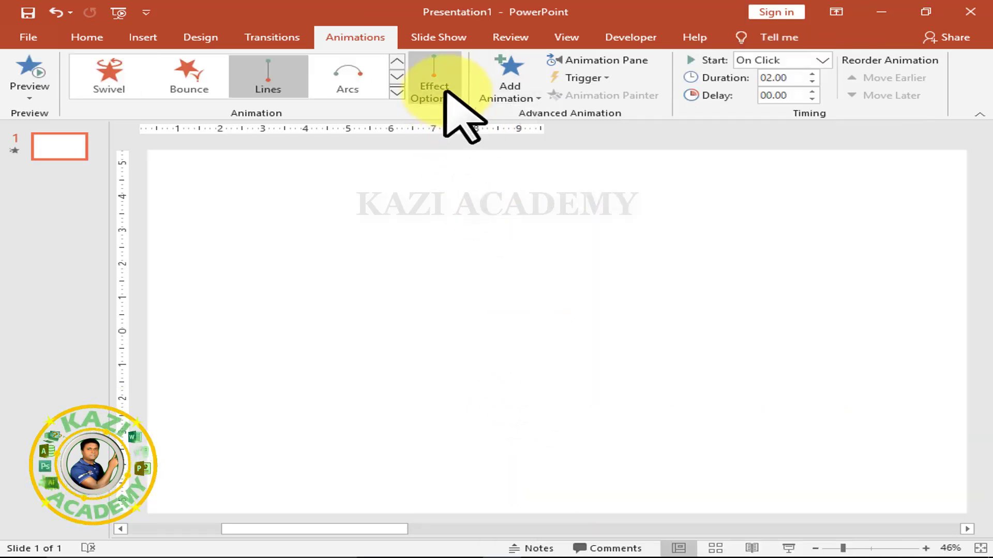
left_click(435, 88)
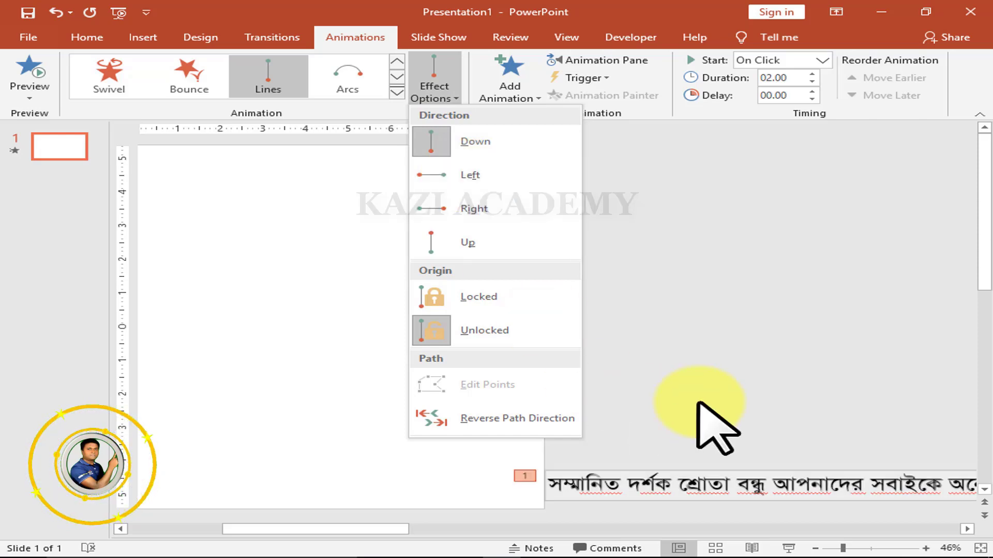
Step: Set the Lines path direction to Left and the animation Start to With Previous
left_click(491, 175)
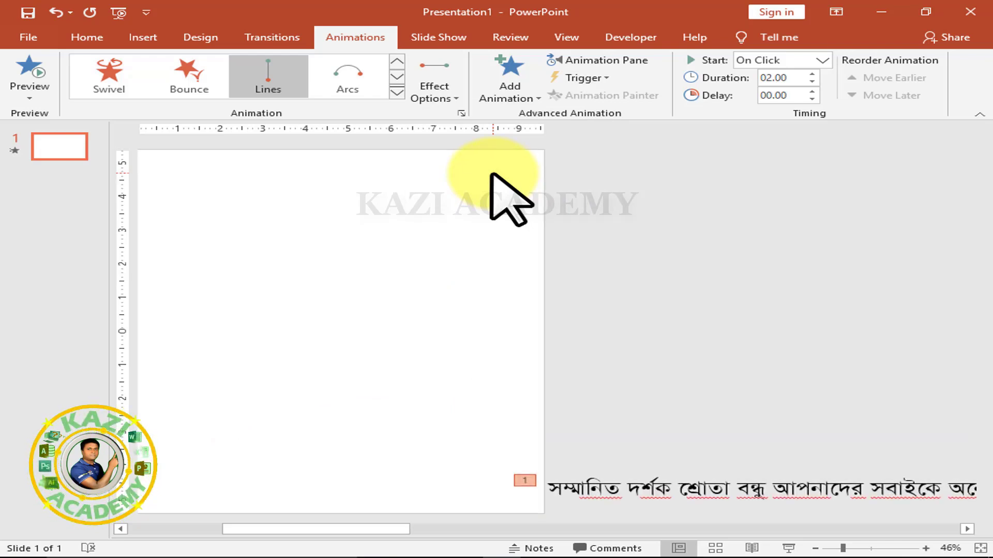
left_click(646, 476)
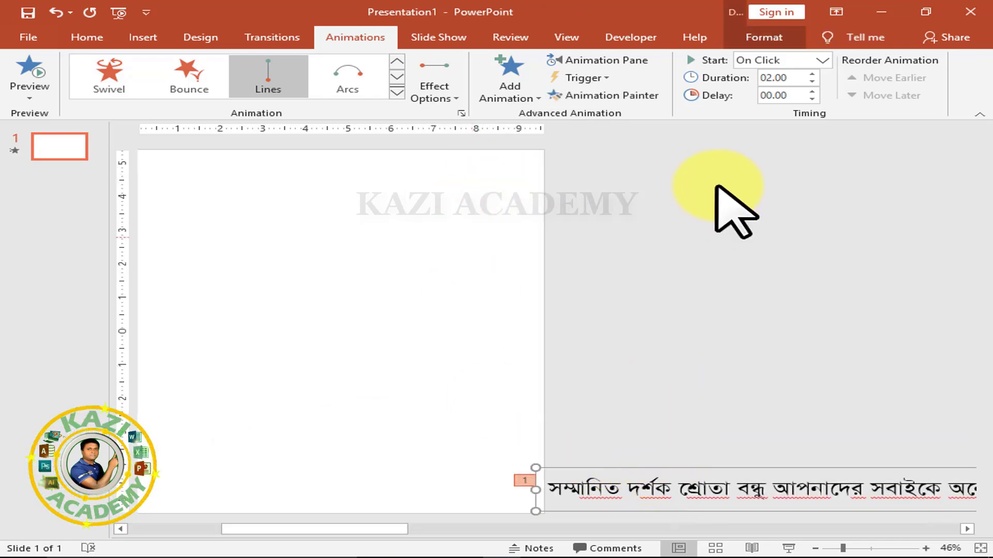
left_click(821, 61)
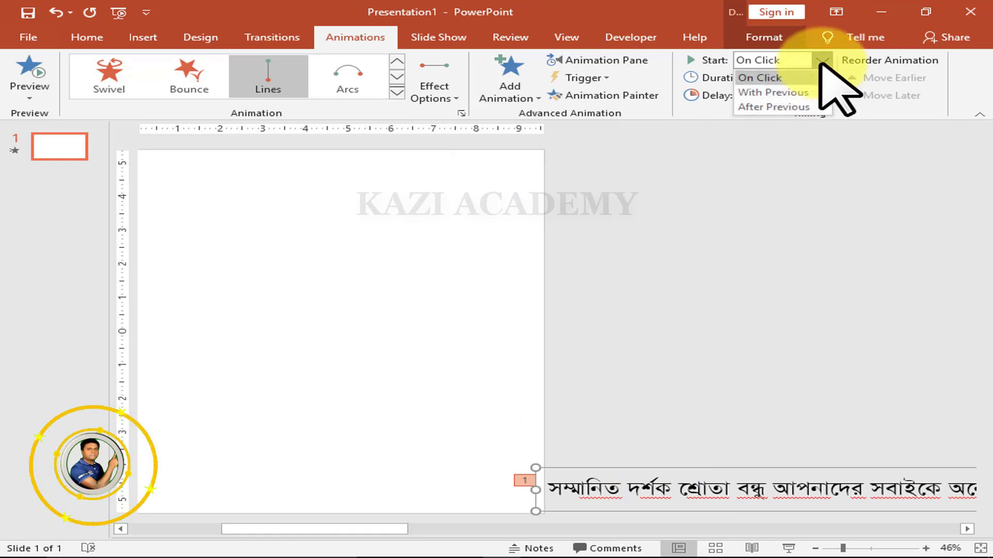
left_click(821, 62)
left_click(821, 61)
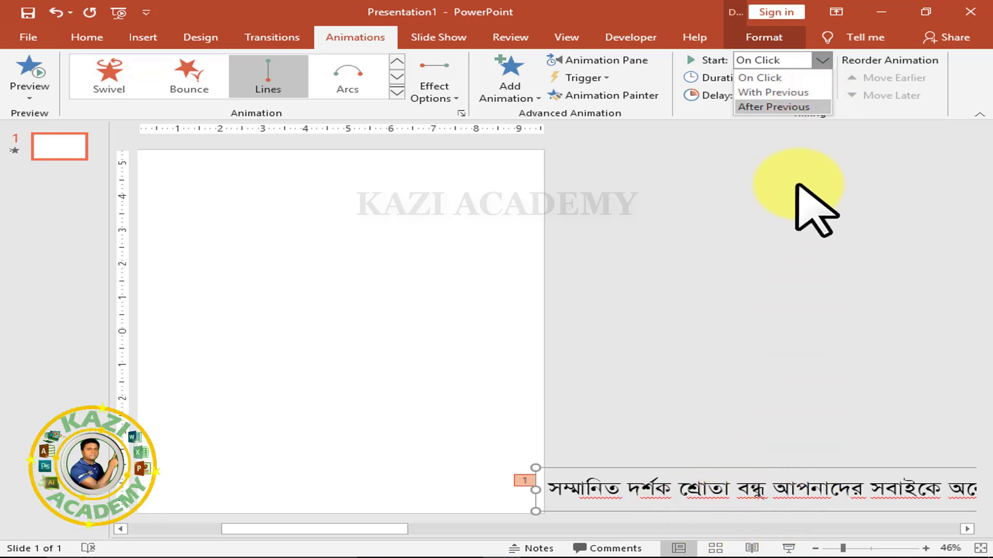
left_click(816, 73)
left_click(819, 61)
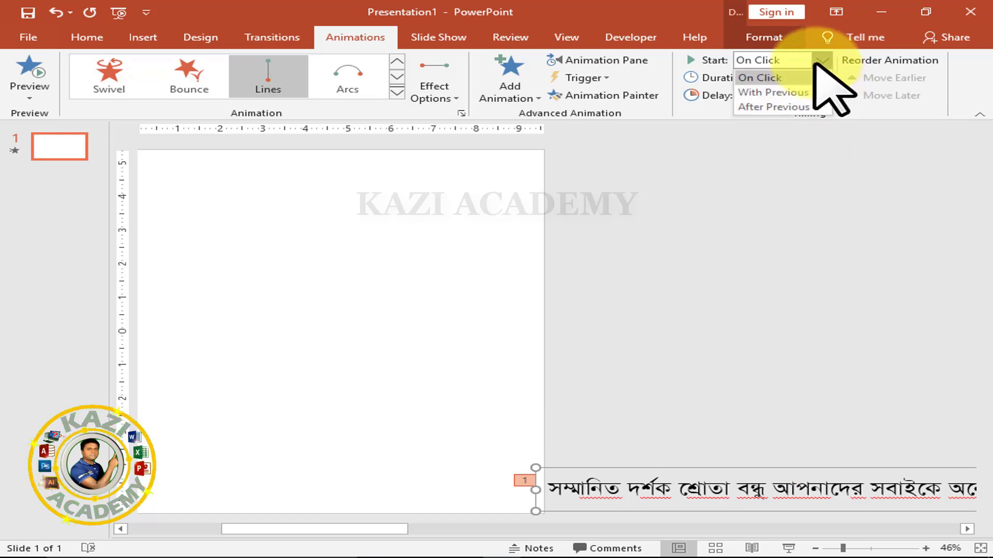
left_click(795, 93)
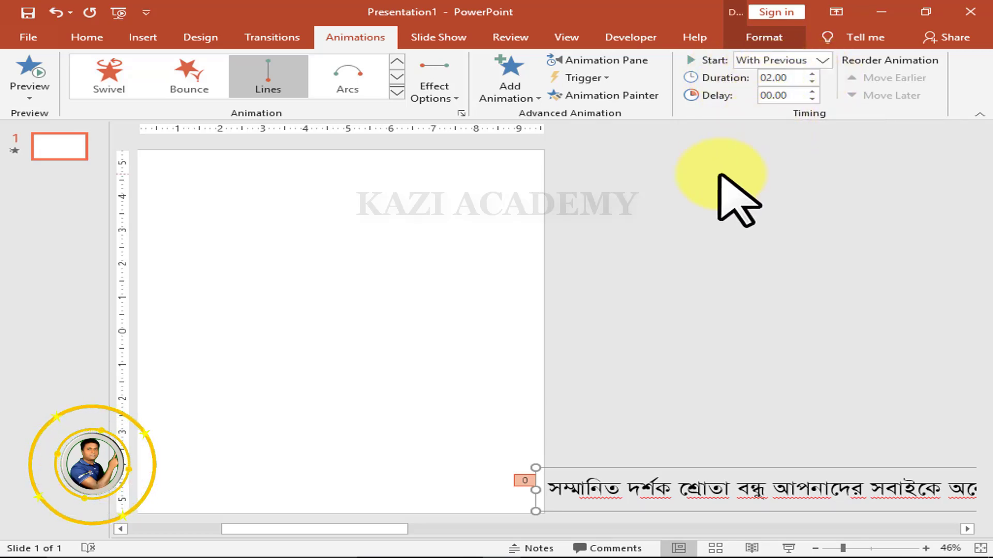
Step: Change the animation Duration from 02.00 to 30.00 seconds
left_click_drag(395, 528, 950, 530)
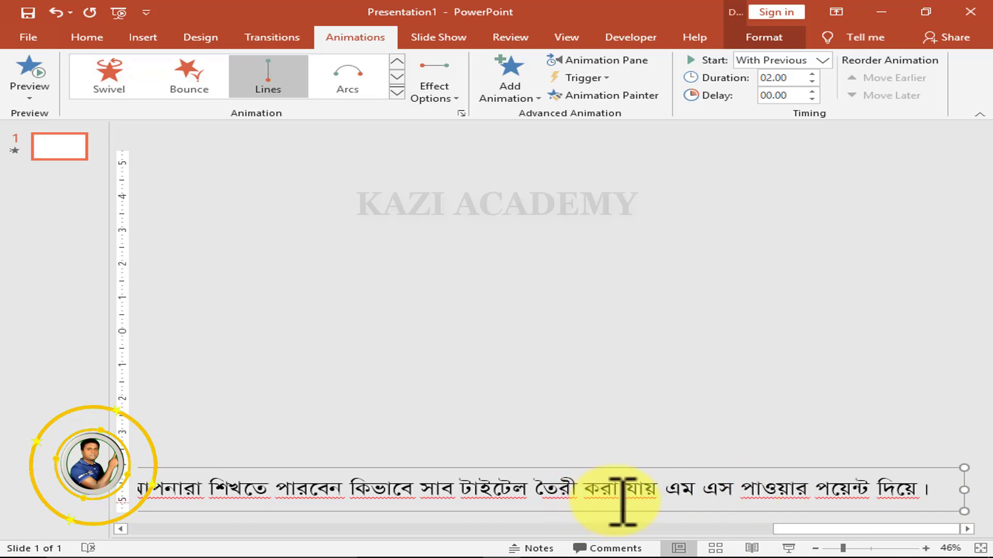
left_click(801, 77)
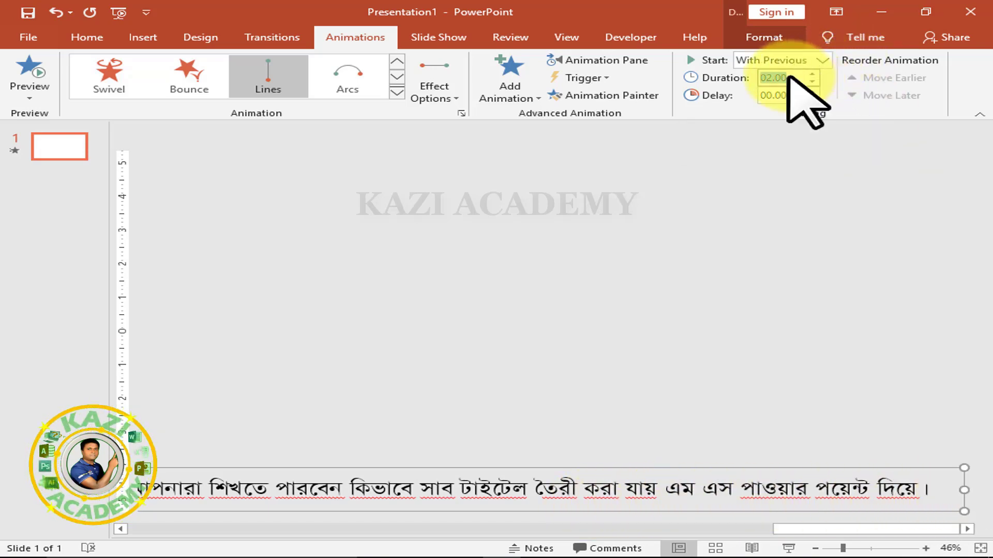
type("30.00")
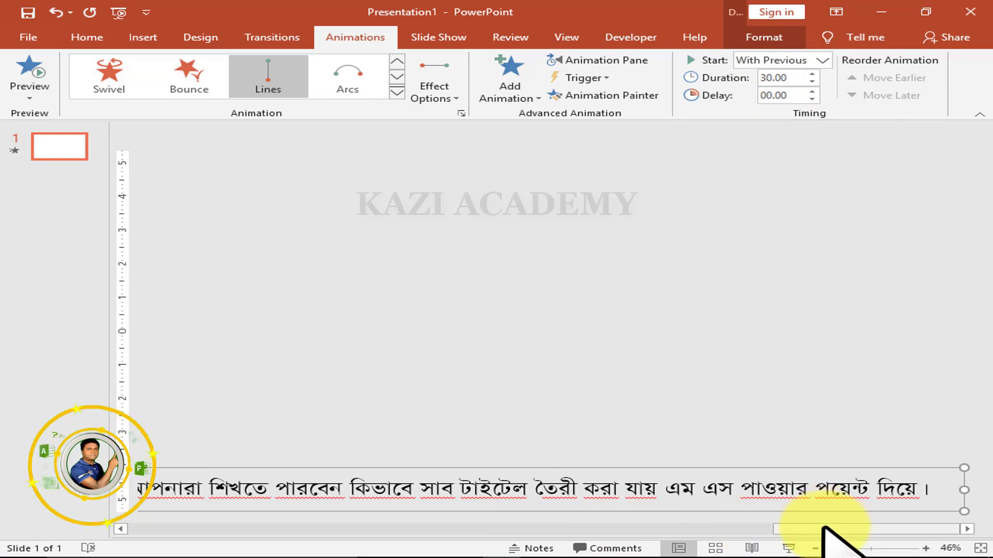
left_click_drag(822, 527, 630, 529)
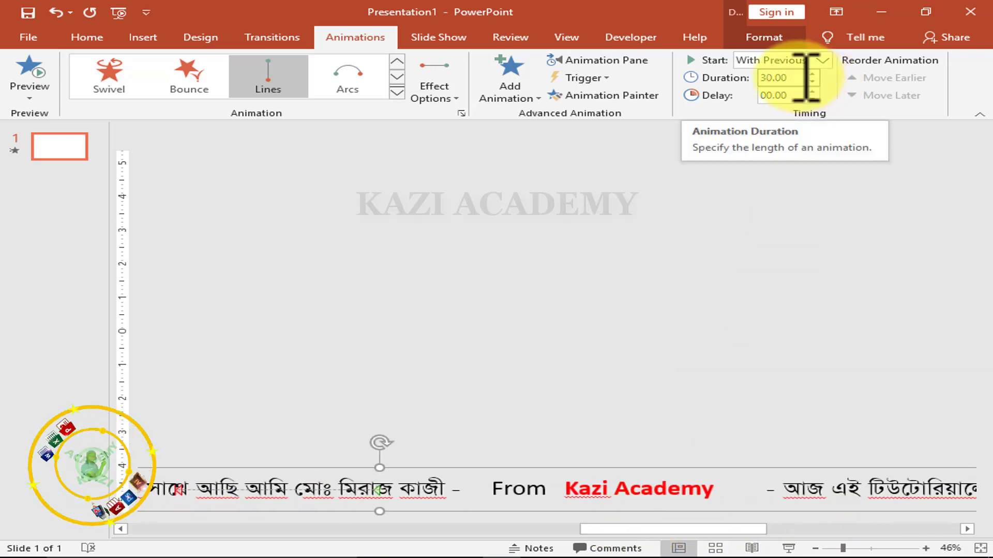
left_click_drag(587, 529, 544, 517)
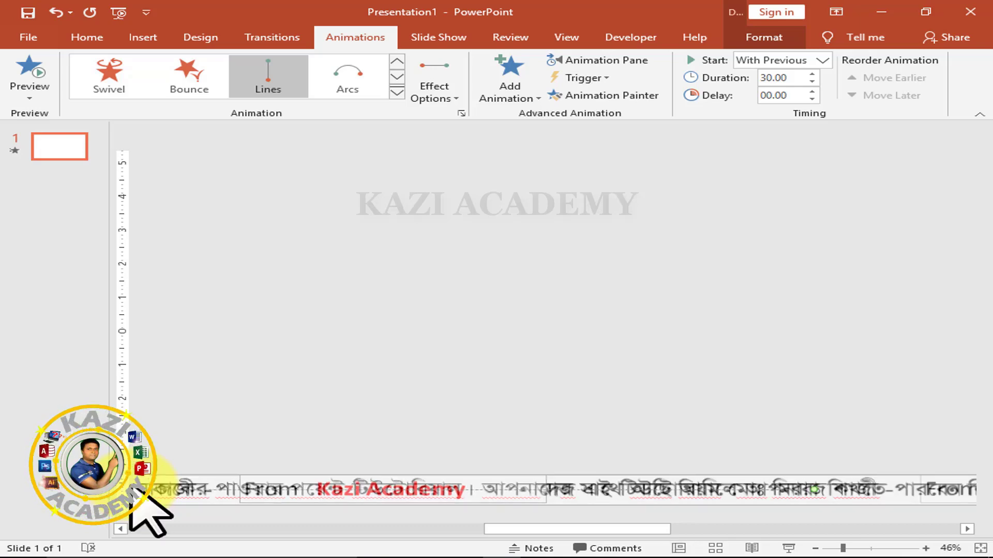
left_click_drag(583, 533, 437, 538)
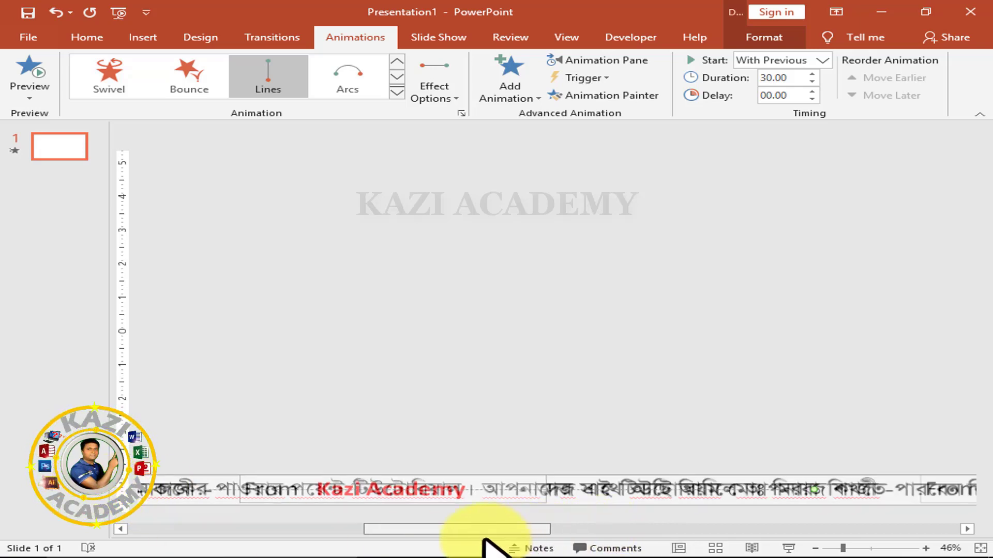
left_click_drag(499, 534, 474, 534)
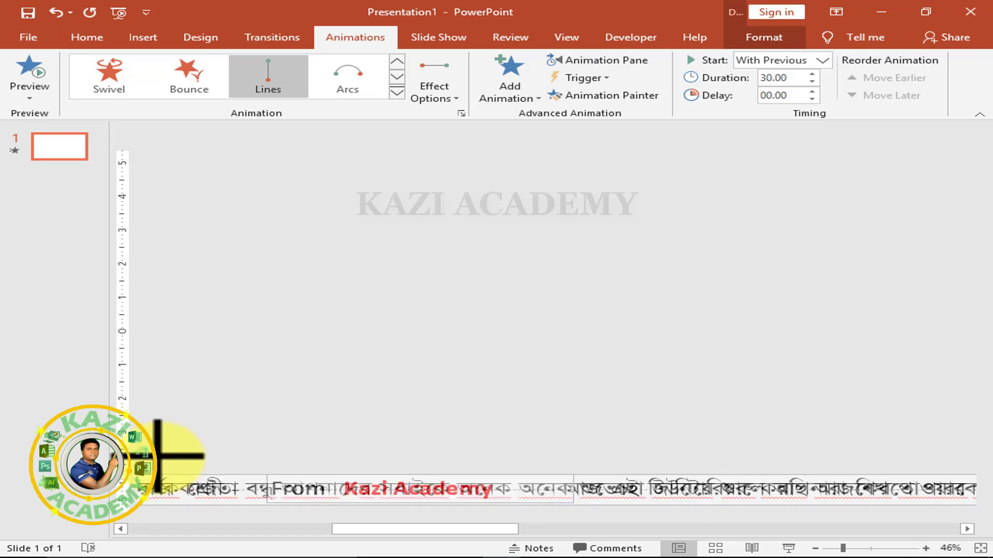
left_click_drag(413, 530, 323, 530)
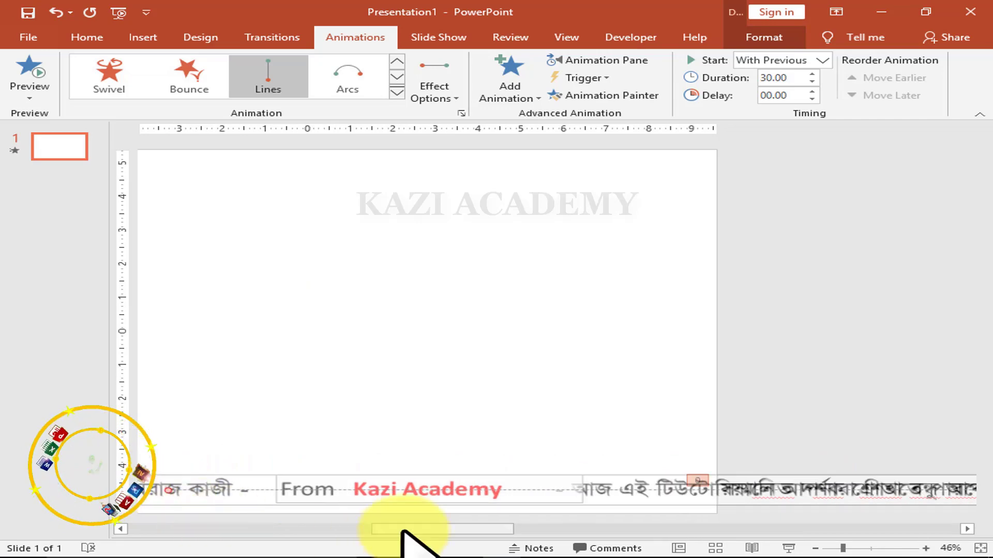
left_click_drag(410, 530, 276, 530)
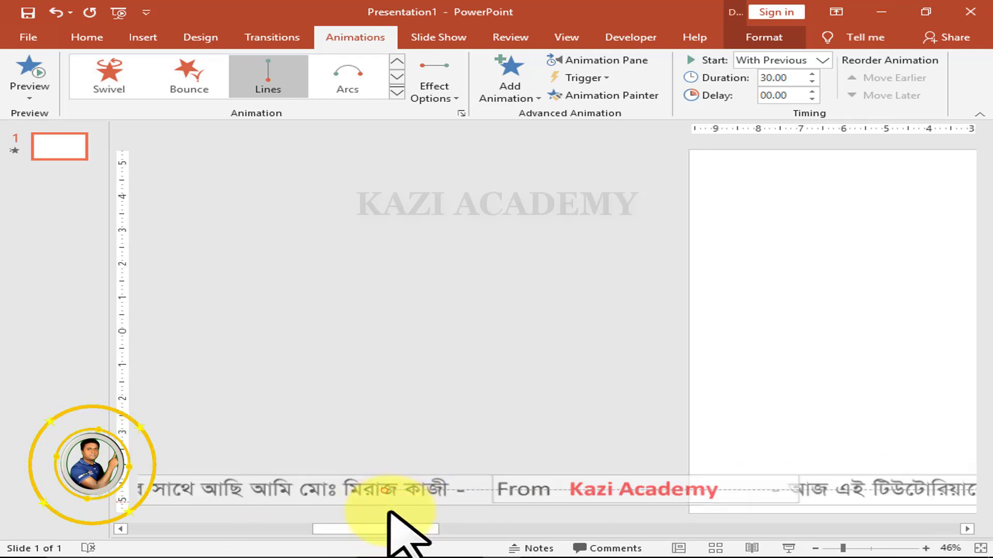
left_click_drag(410, 532, 316, 538)
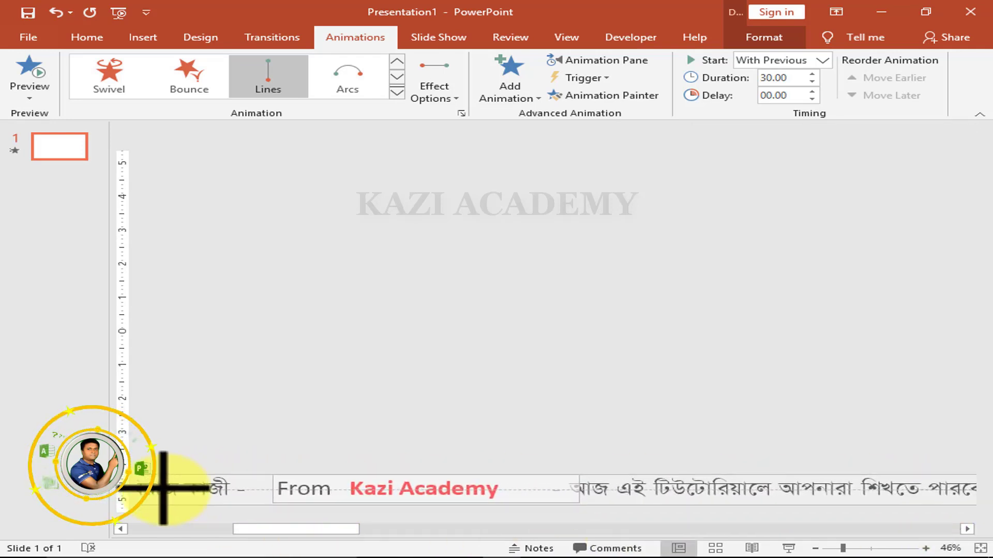
left_click_drag(292, 529, 468, 533)
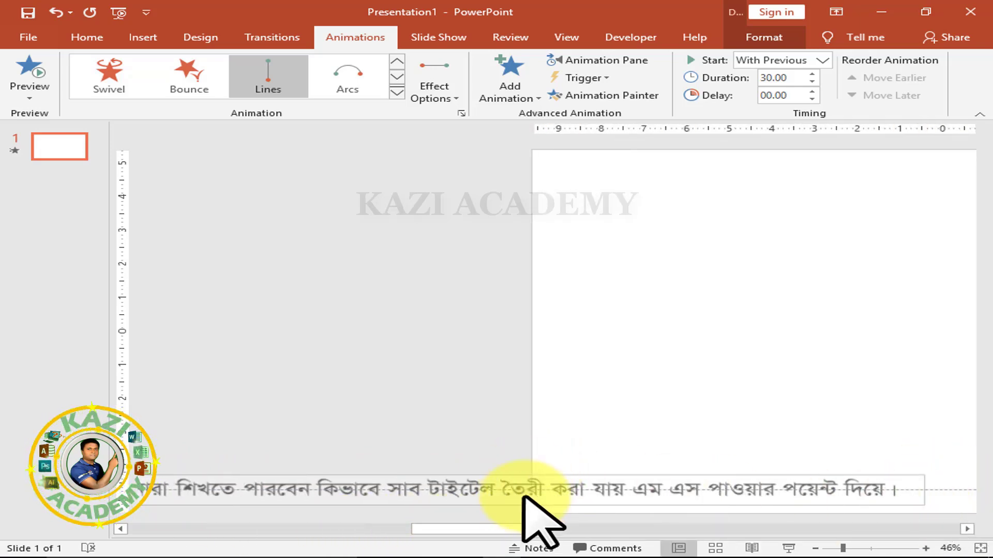
left_click_drag(447, 530, 318, 531)
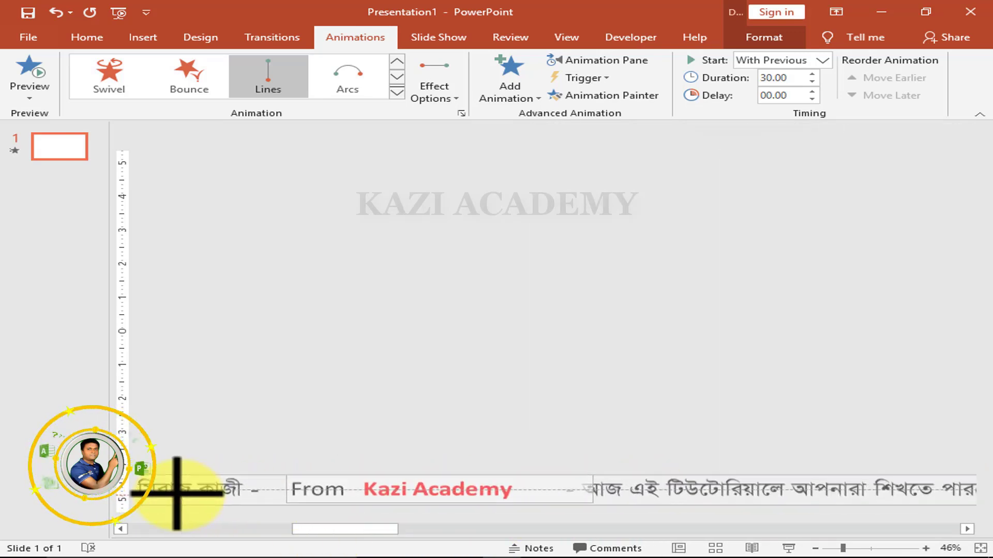
left_click_drag(337, 530, 563, 529)
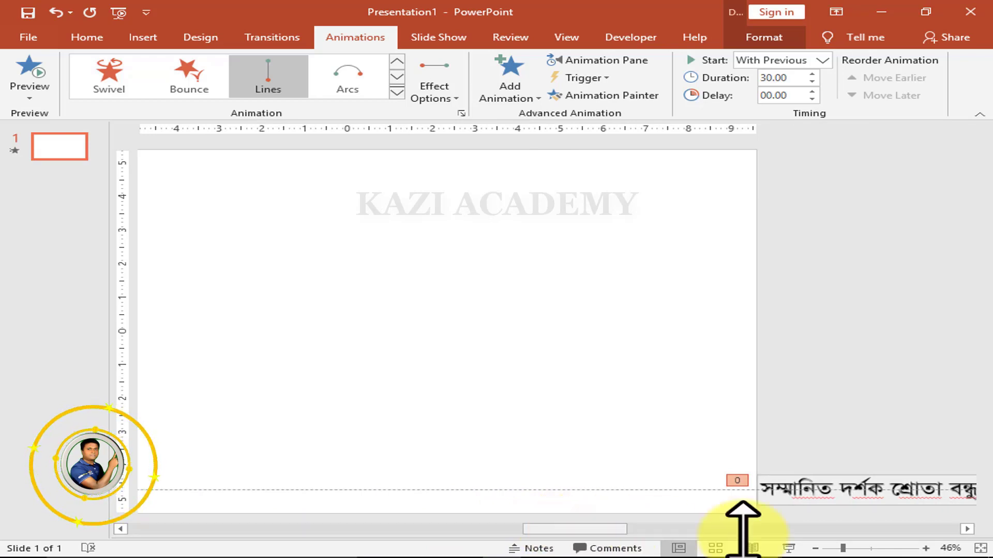
left_click(789, 548)
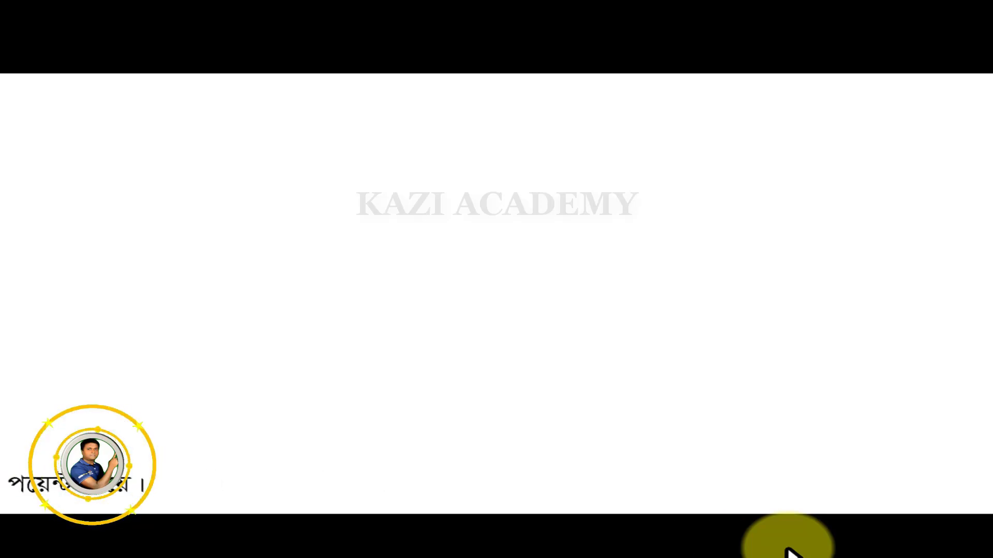
key("Escape")
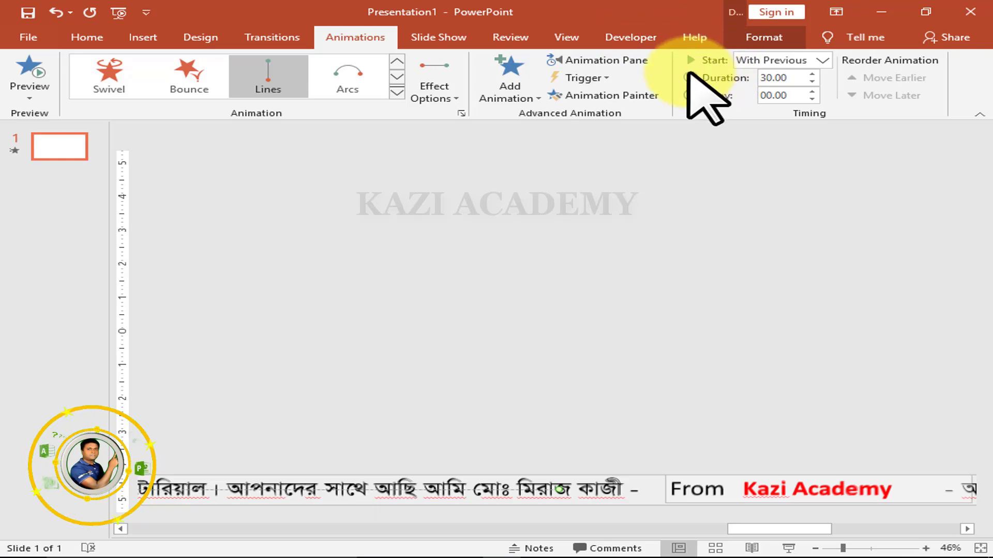
Step: In the Animation Pane, set Group 6's Smooth start and Smooth end to 0 sec
left_click(626, 61)
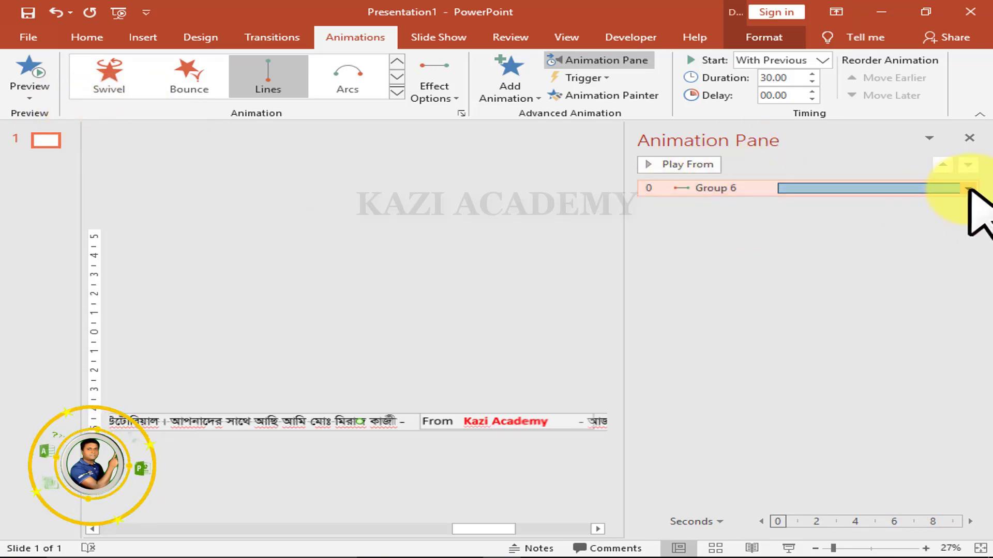
left_click(713, 188)
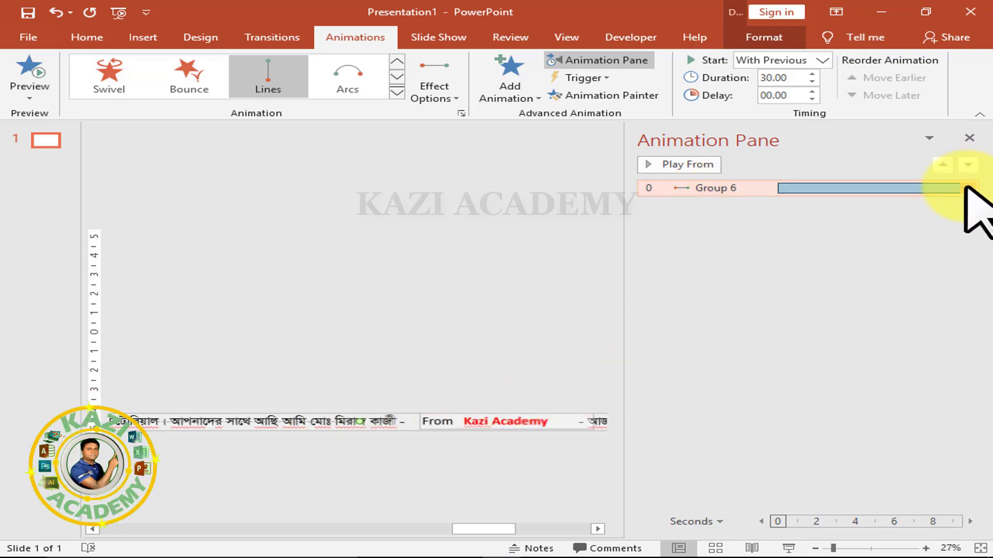
left_click(965, 189)
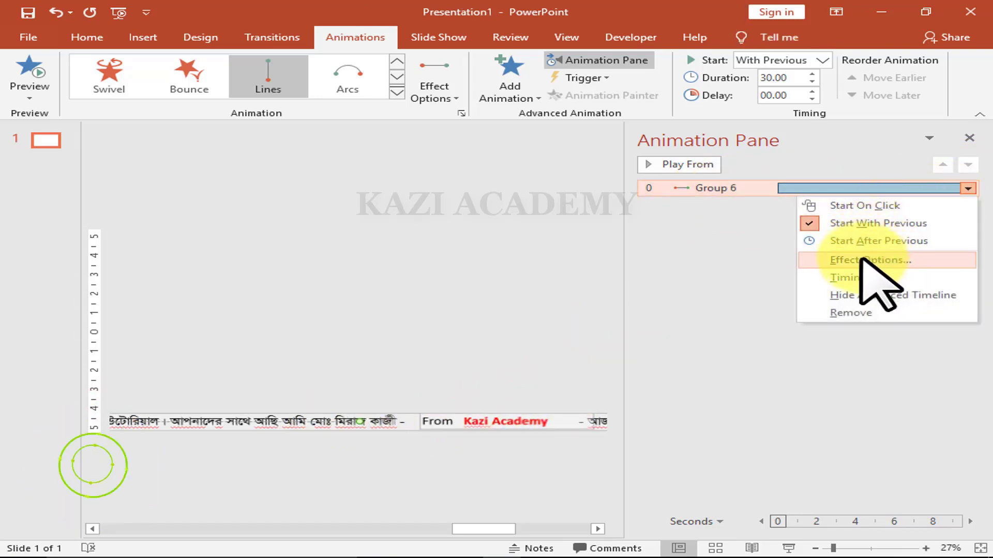
left_click(897, 261)
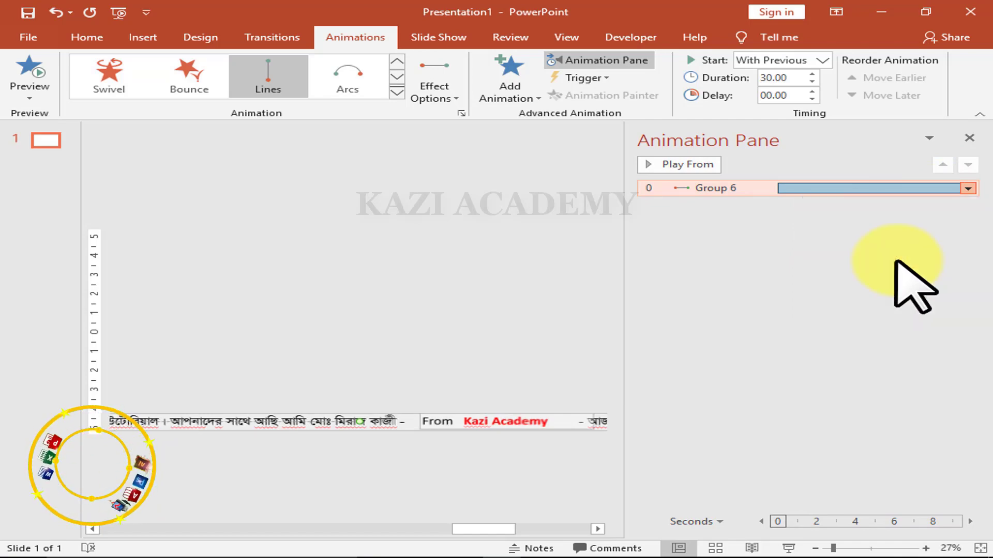
left_click_drag(652, 117, 670, 107)
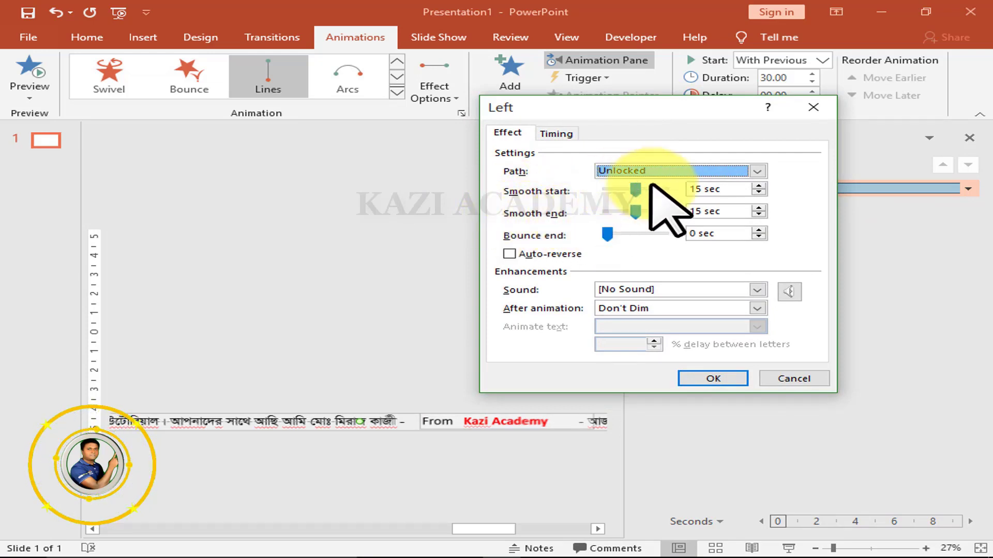
left_click_drag(632, 191, 569, 189)
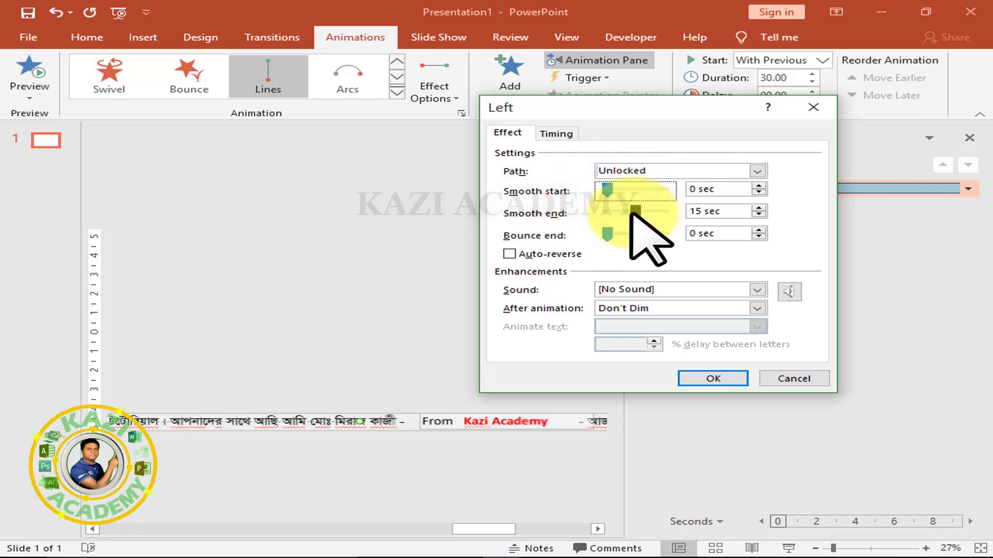
left_click_drag(634, 215, 571, 217)
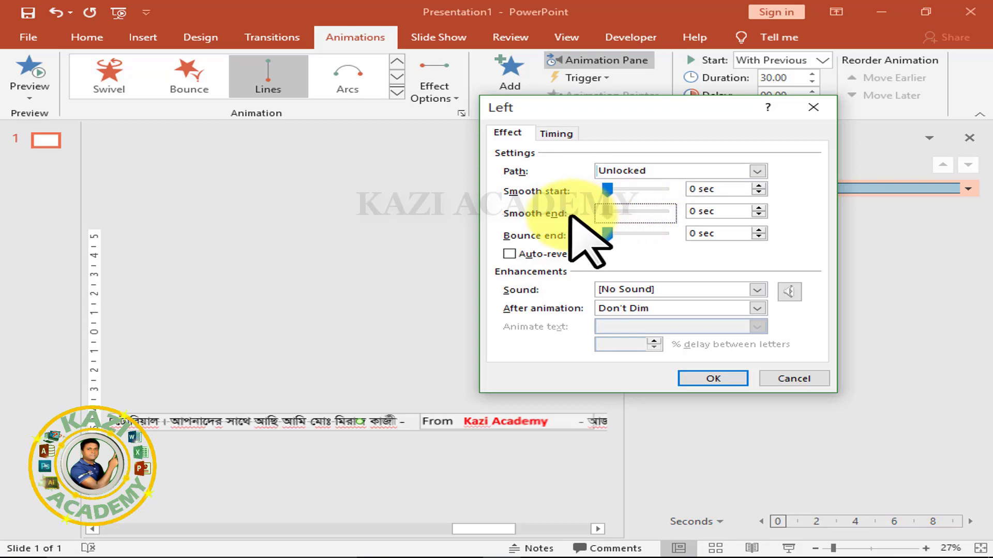
left_click(719, 379)
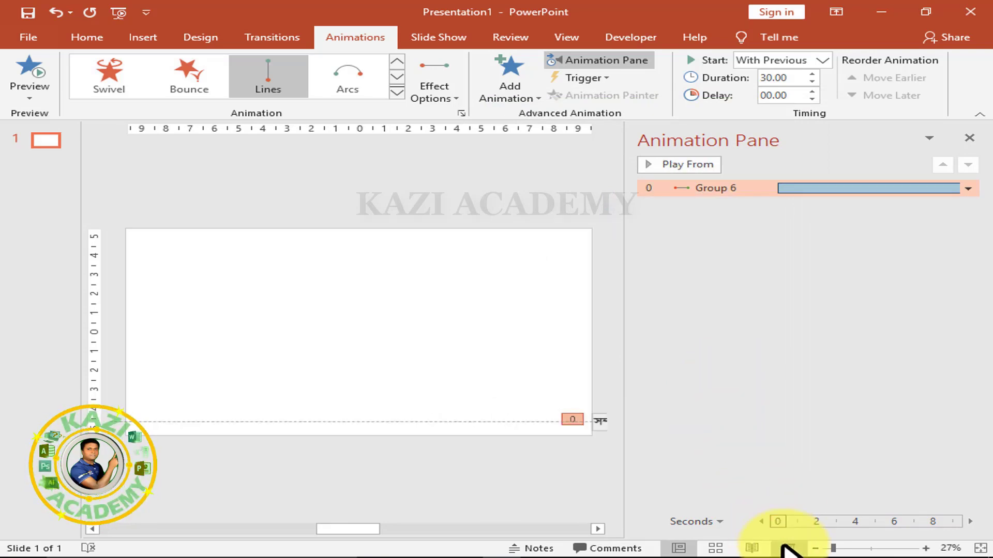
Step: Preview the ticker in a slide show, then change its duration from 30 to 40 seconds
left_click(788, 548)
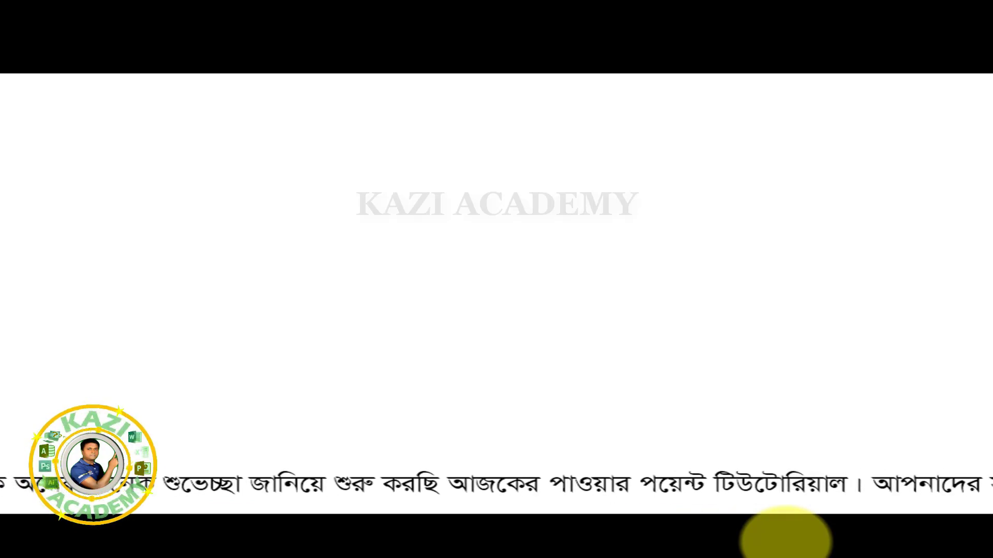
key("Escape")
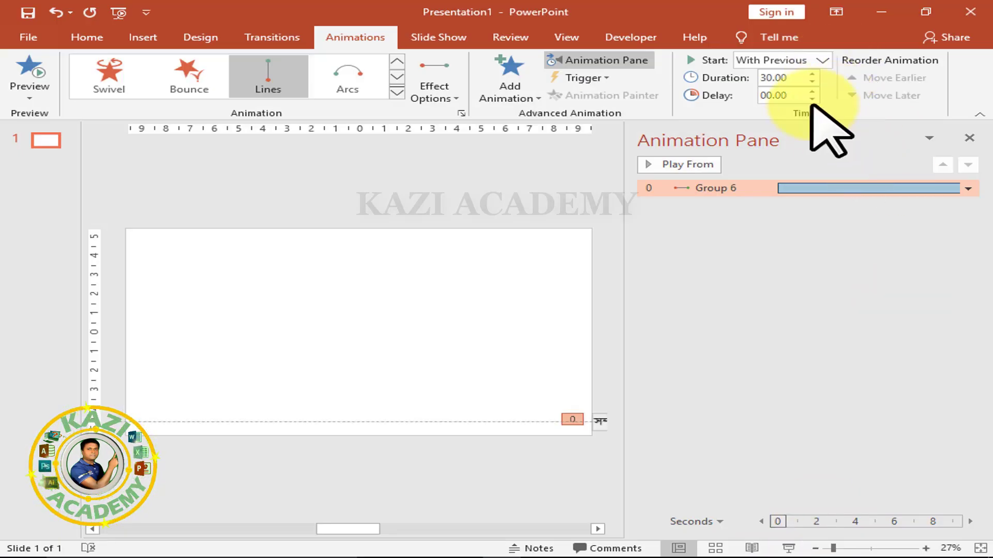
double_click(773, 77)
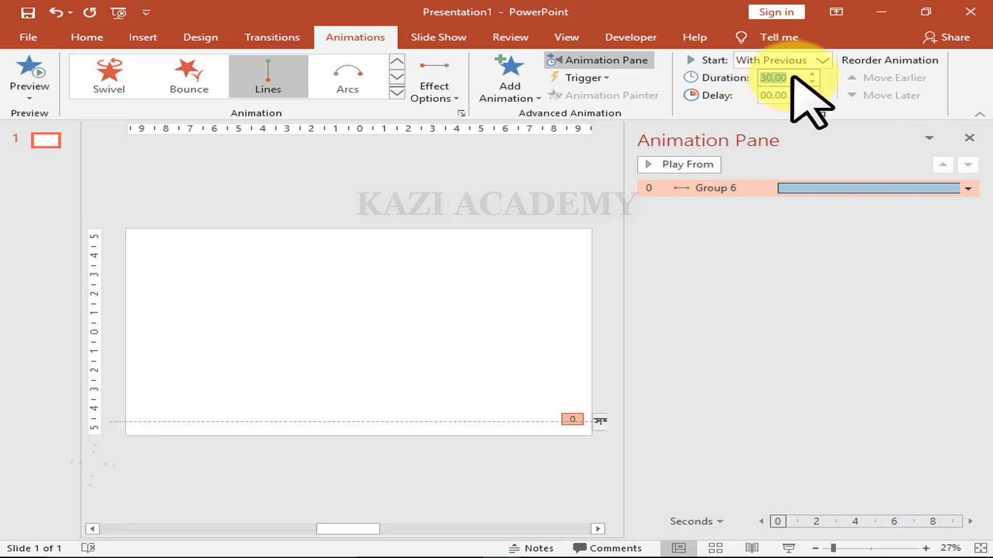
type("40")
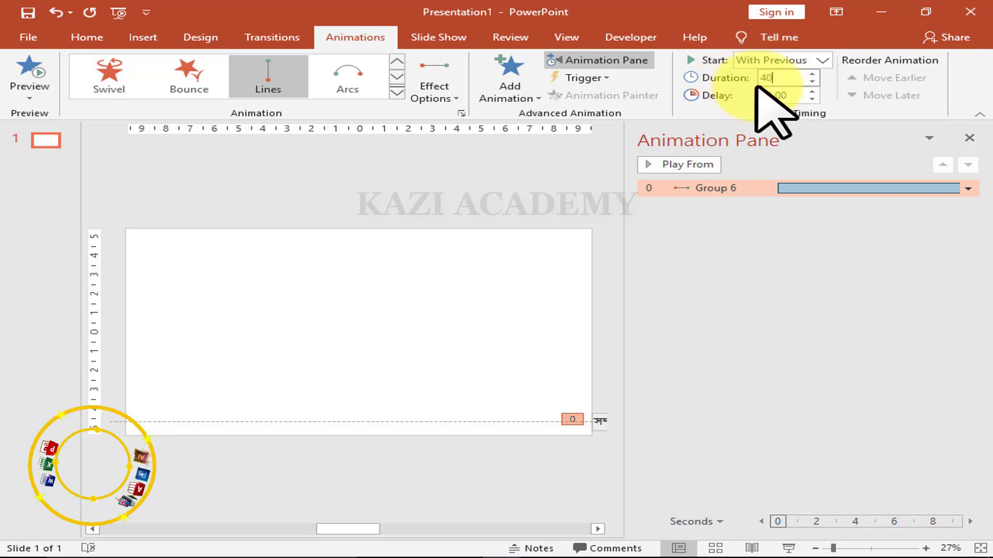
left_click(831, 289)
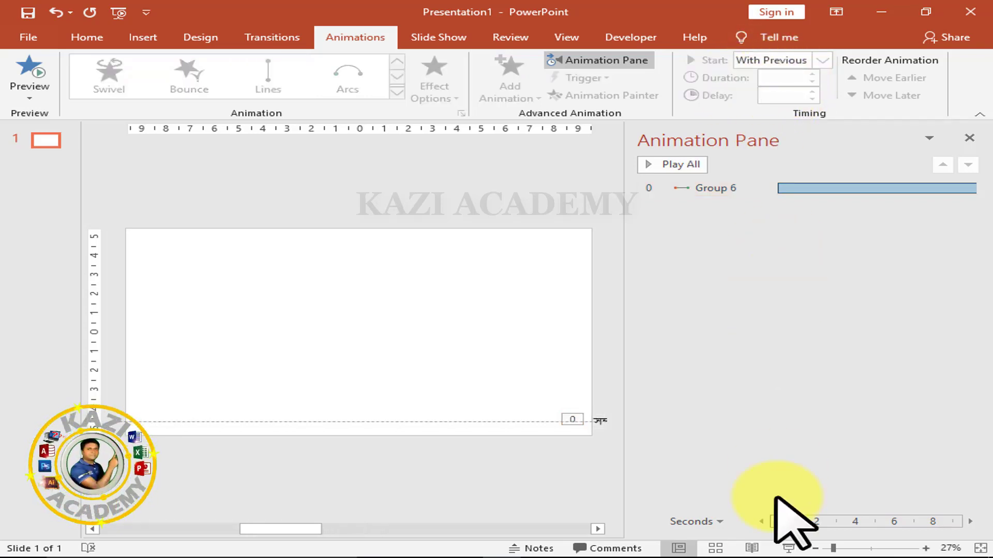
Step: Replay the slide show, confirm the Group 6 animation duration reads 40.00, and run it again
left_click(788, 549)
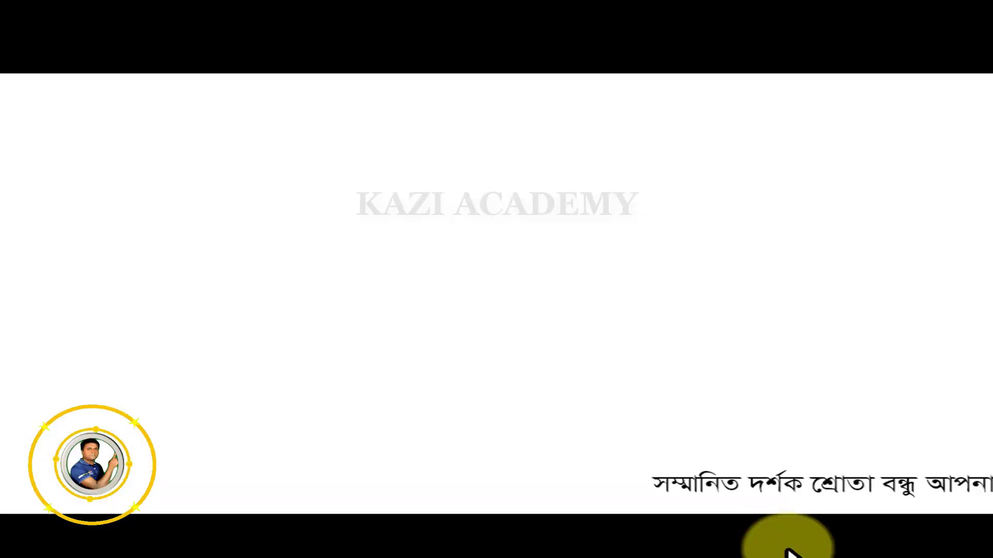
key("Escape")
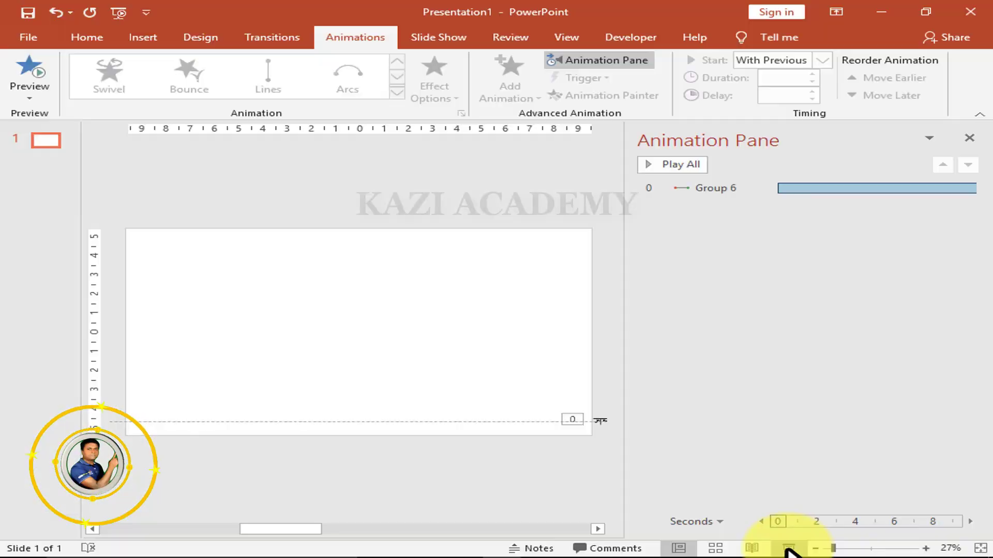
left_click(761, 190)
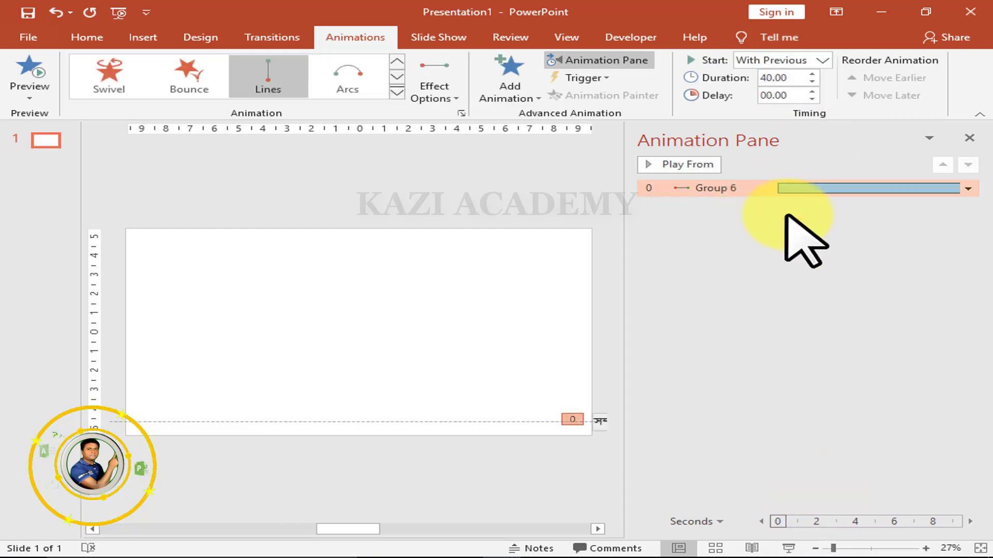
left_click(786, 77)
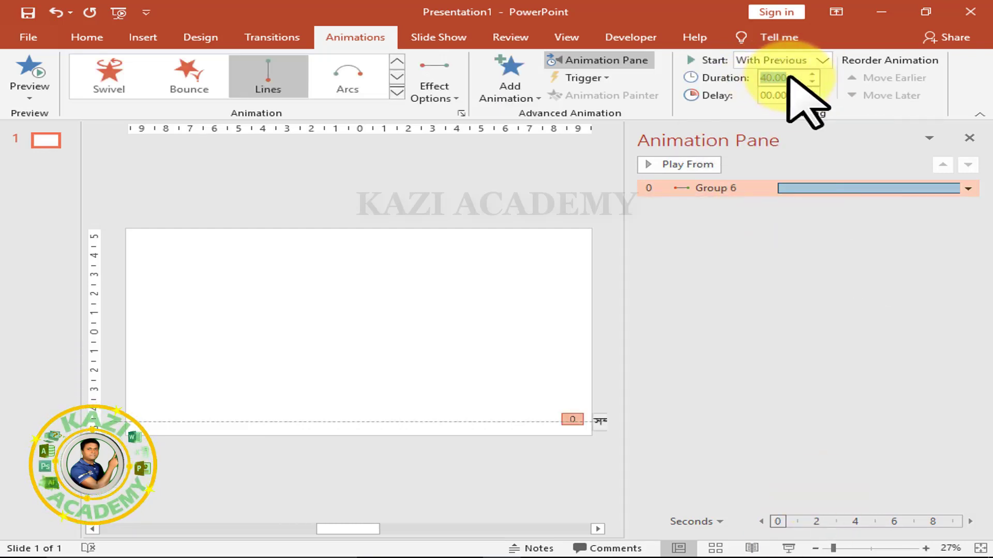
left_click(782, 291)
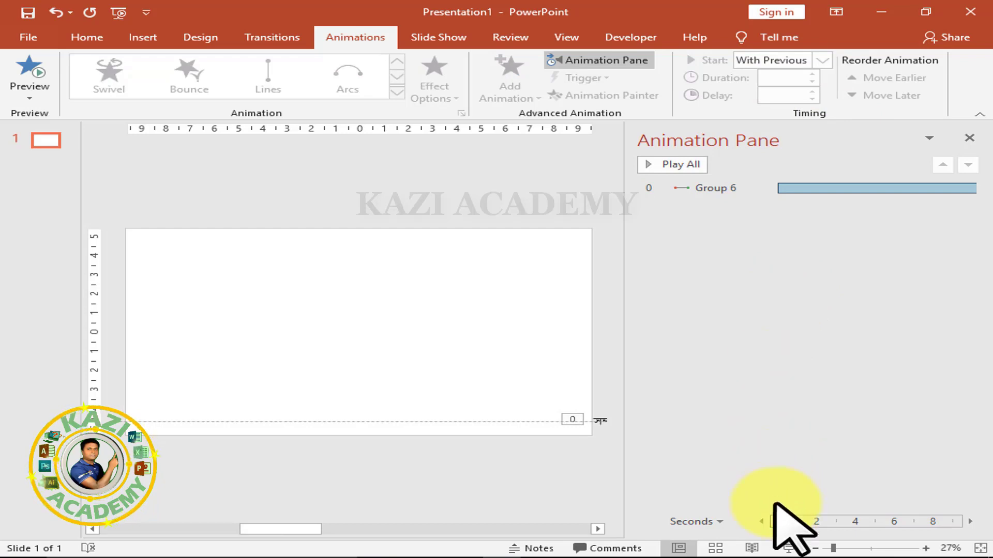
left_click(788, 548)
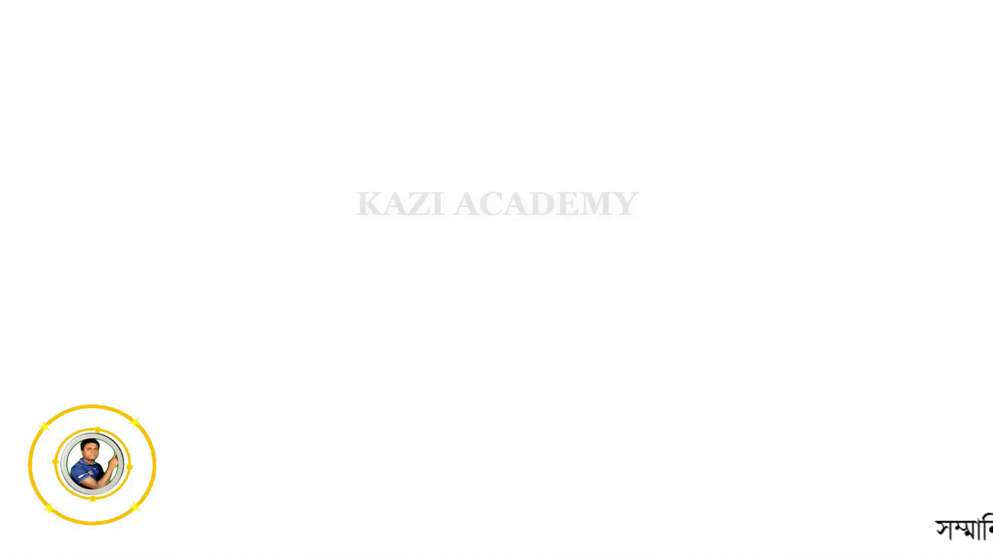